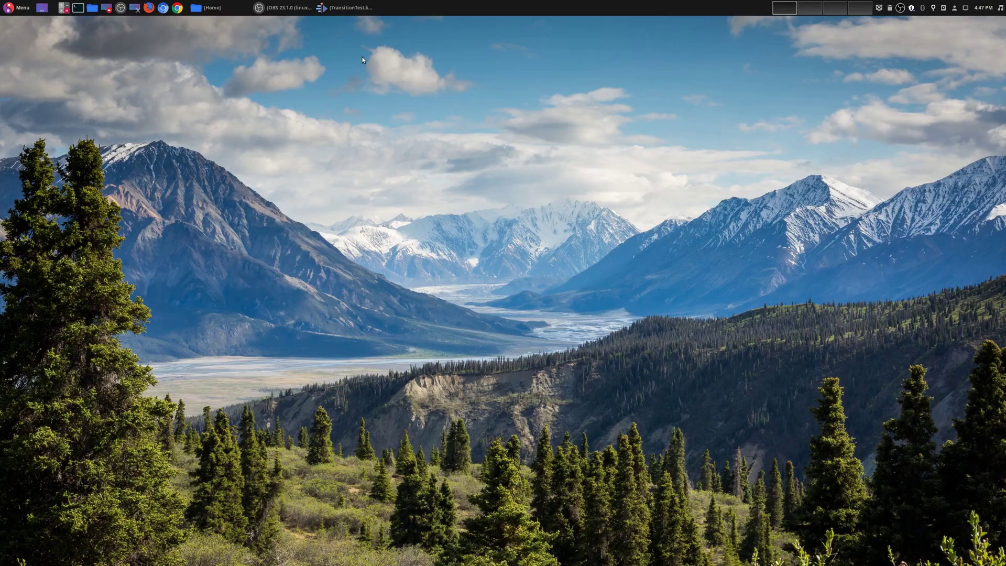
Restore the Kdenlive window showing the TransitionTest project from the taskbar.
click(343, 13)
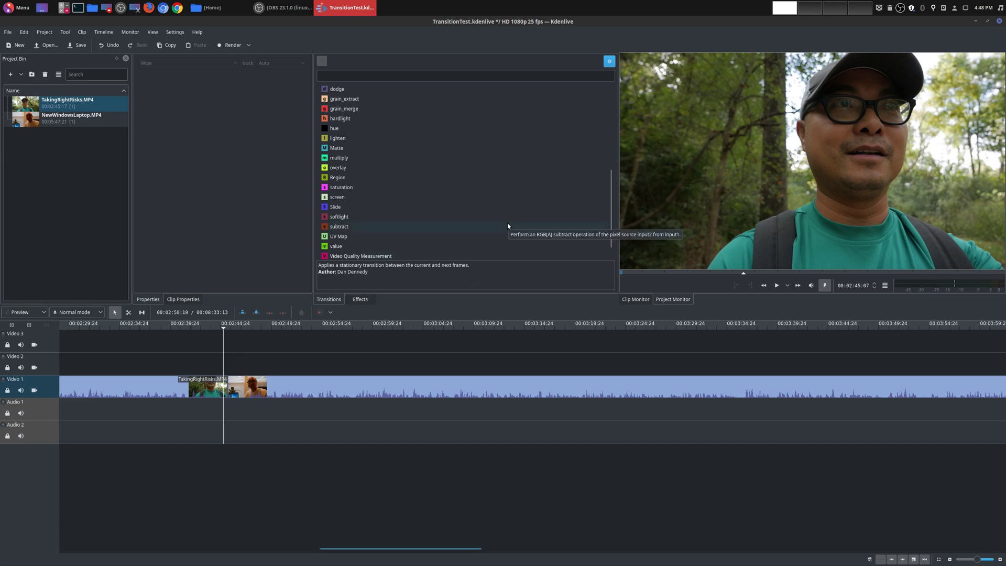
scroll(506, 225, up, 6)
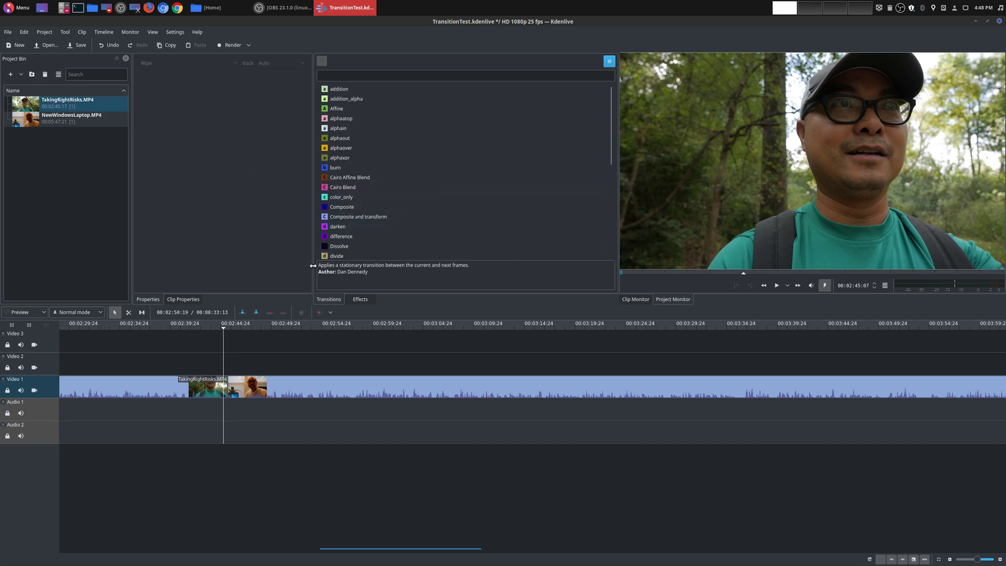
scroll(461, 152, down, 8)
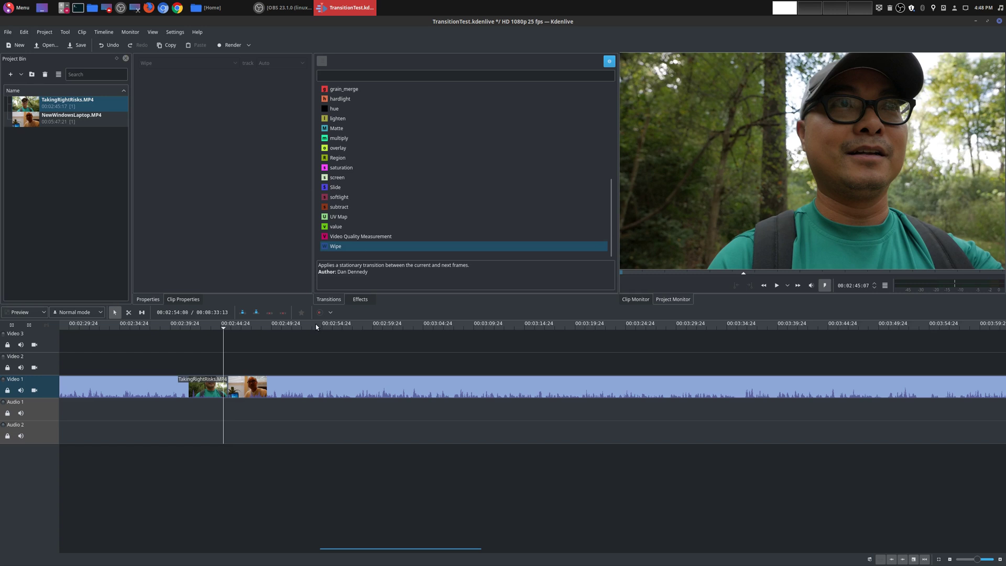
click(362, 299)
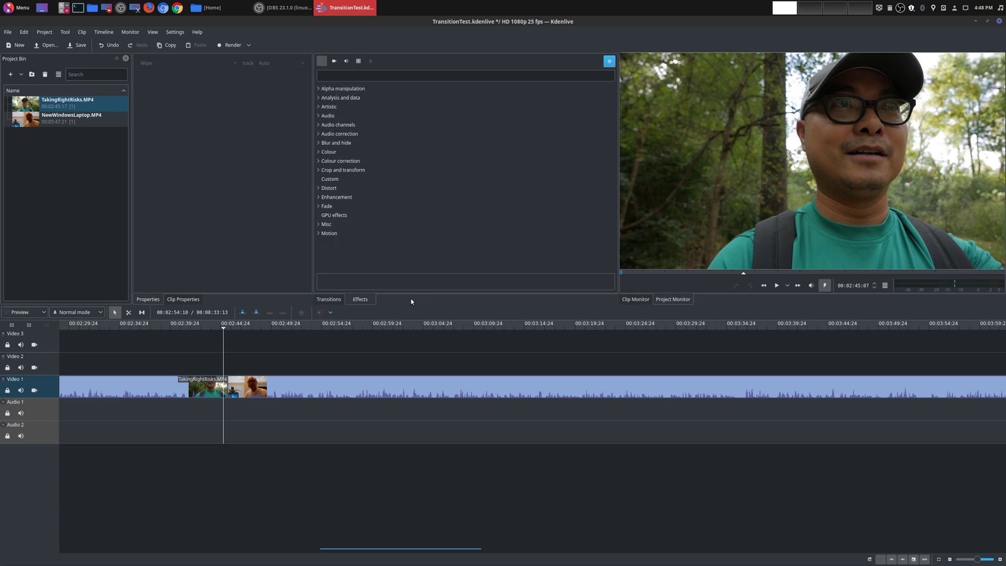
click(328, 300)
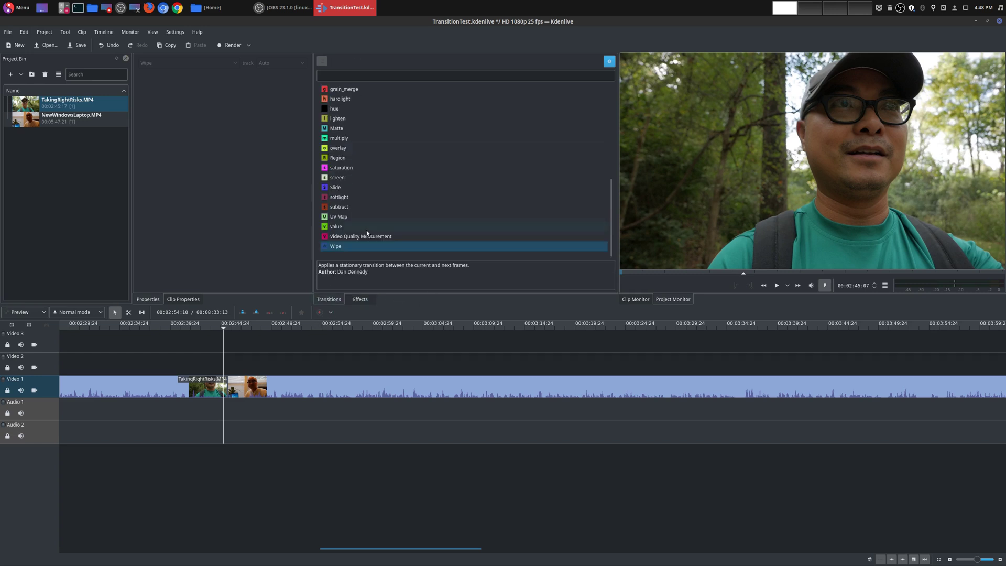
scroll(375, 223, up, 8)
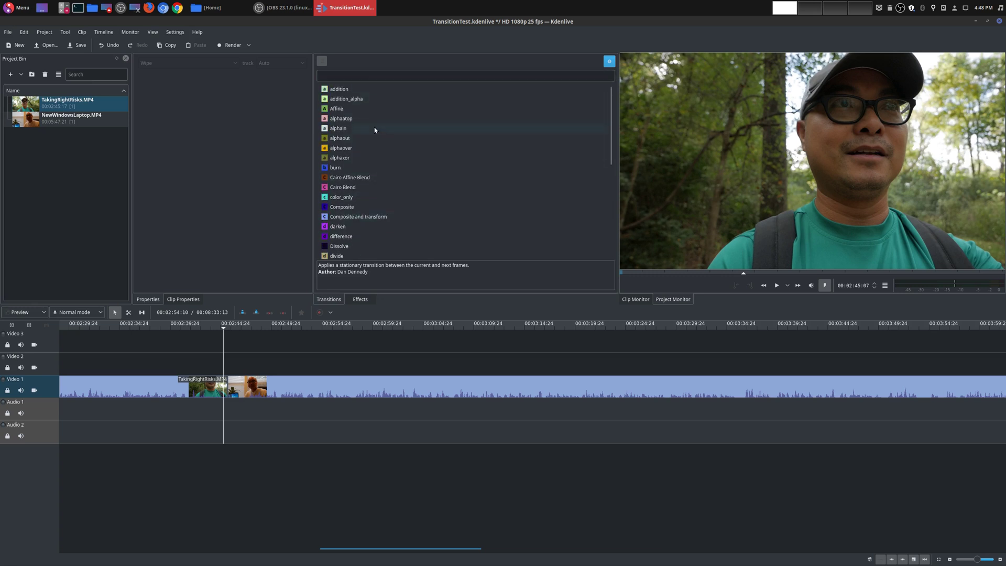
scroll(374, 122, down, 3)
scroll(390, 128, up, 3)
scroll(396, 155, down, 6)
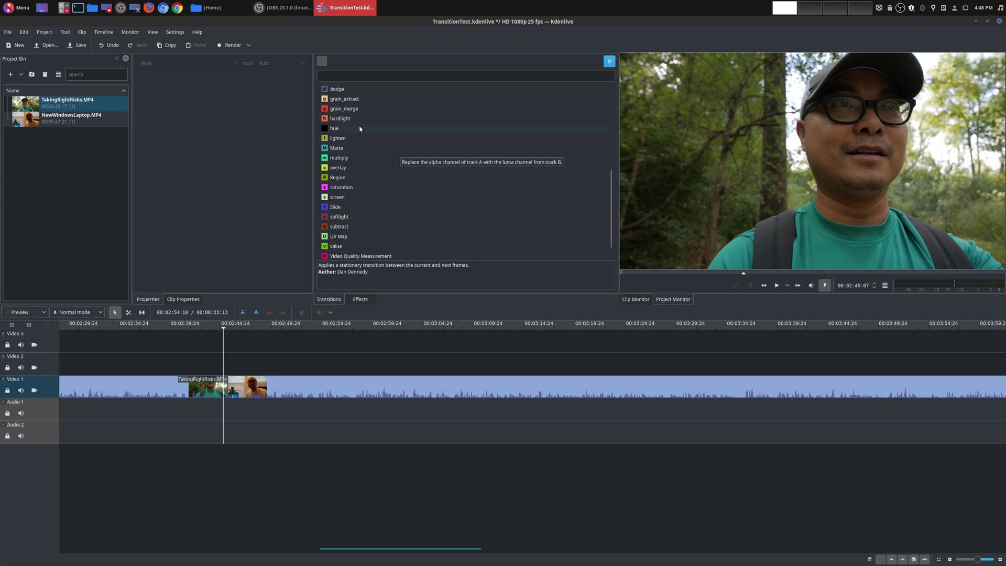
scroll(385, 189, up, 4)
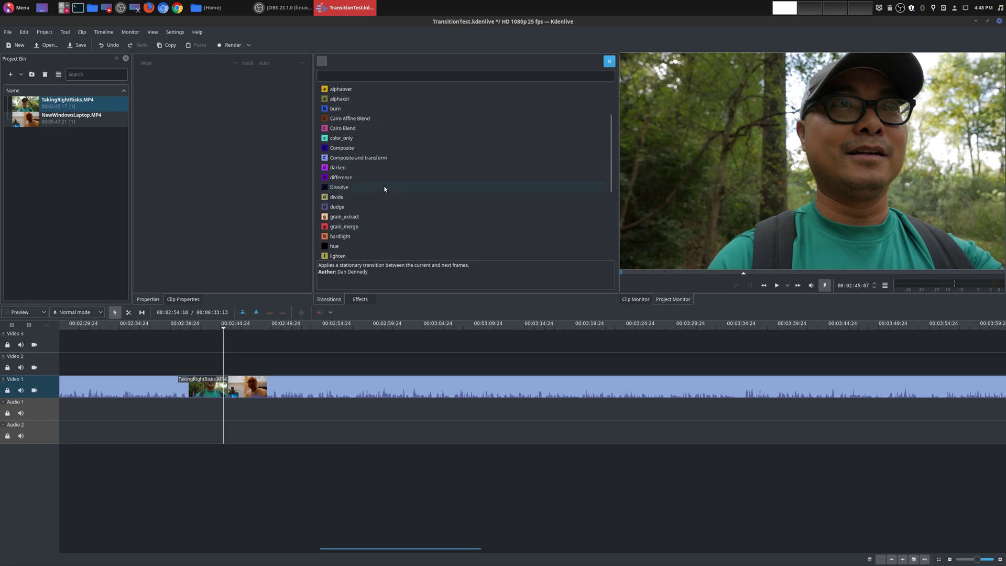
scroll(359, 127, down, 5)
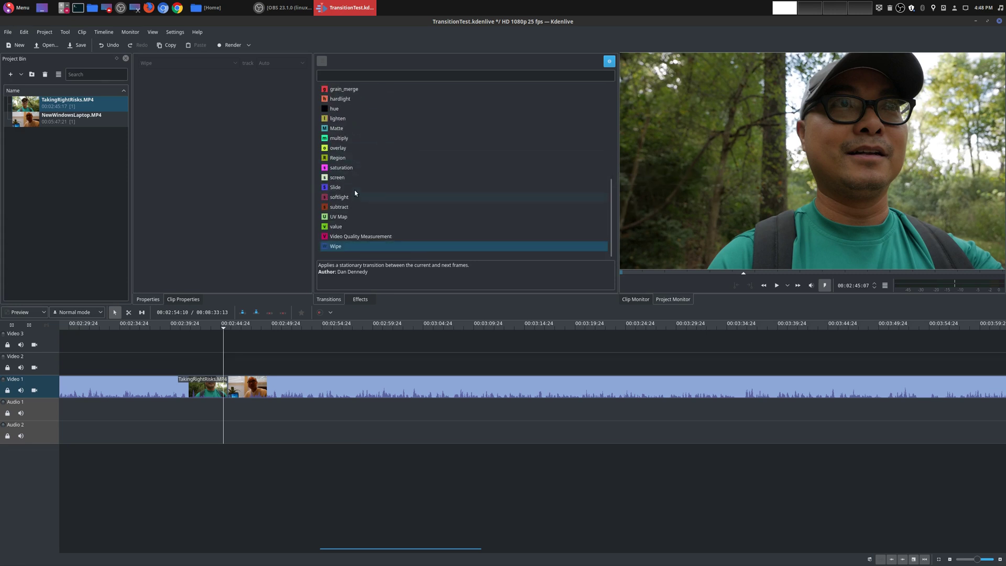
click(354, 188)
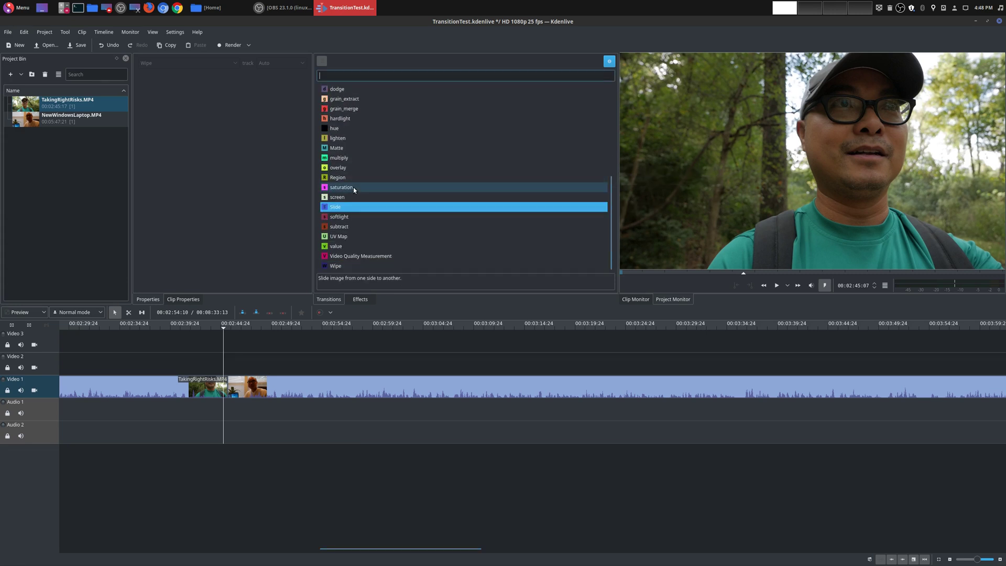
click(369, 266)
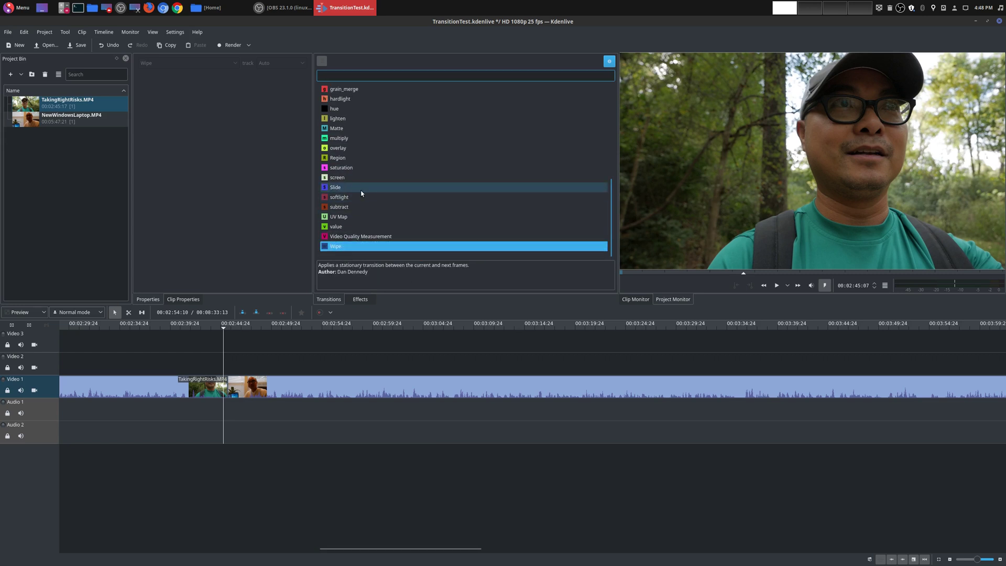
Drop a Slide transition on the Video 1 cut between the two clips and select it.
click(361, 193)
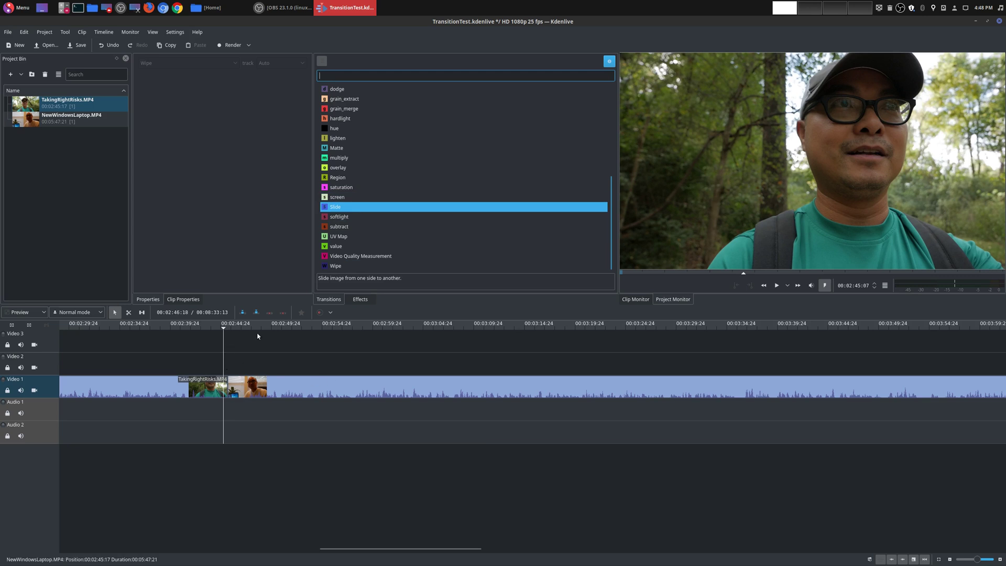
drag(357, 210, 240, 393)
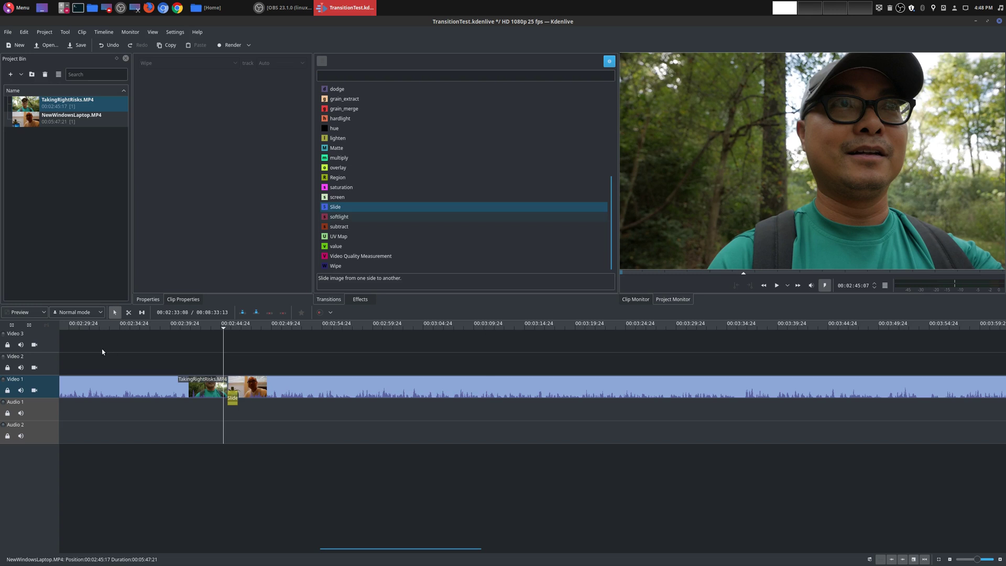
click(29, 325)
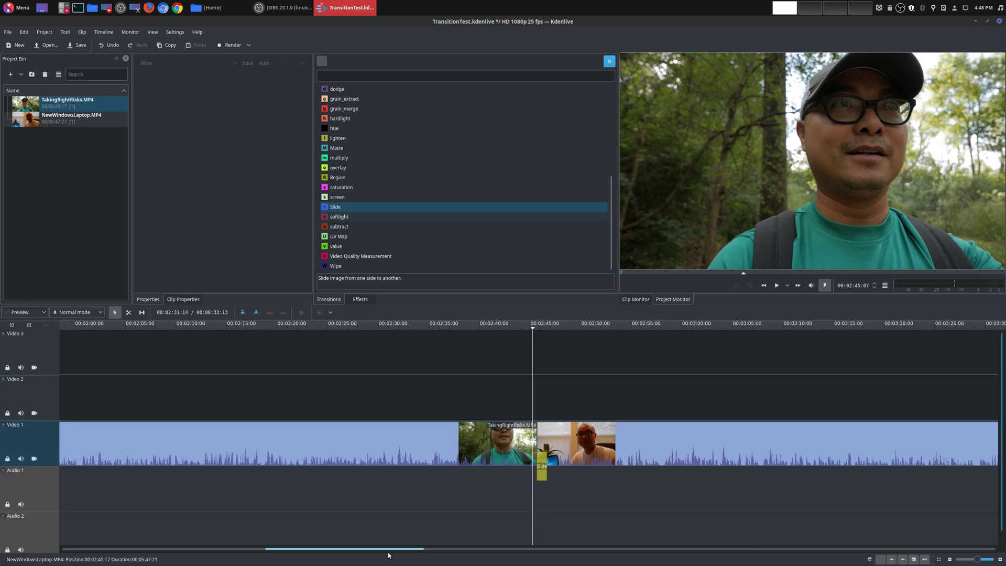
drag(390, 553, 433, 552)
scroll(311, 423, up, 3)
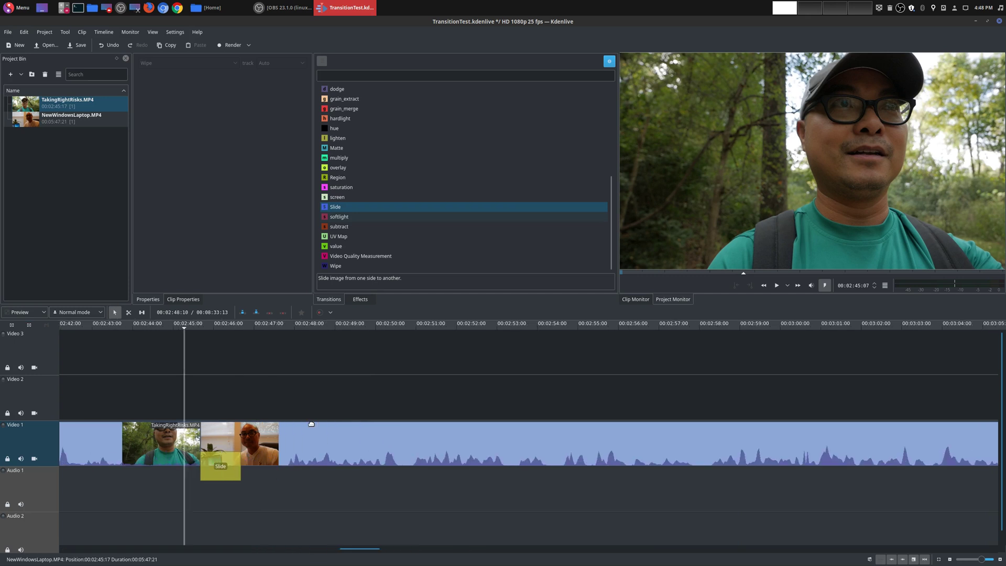
scroll(311, 423, up, 1)
click(136, 467)
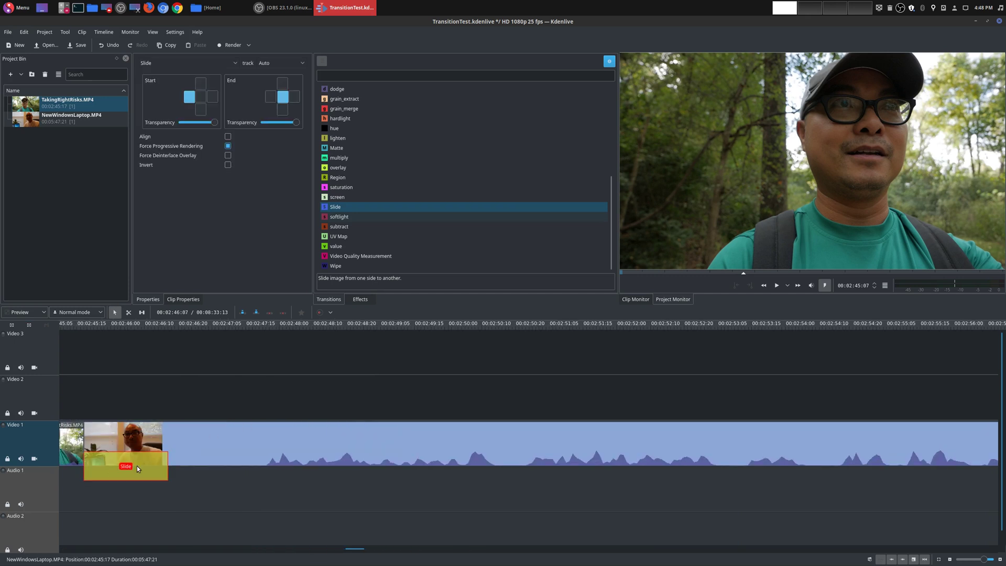
click(79, 403)
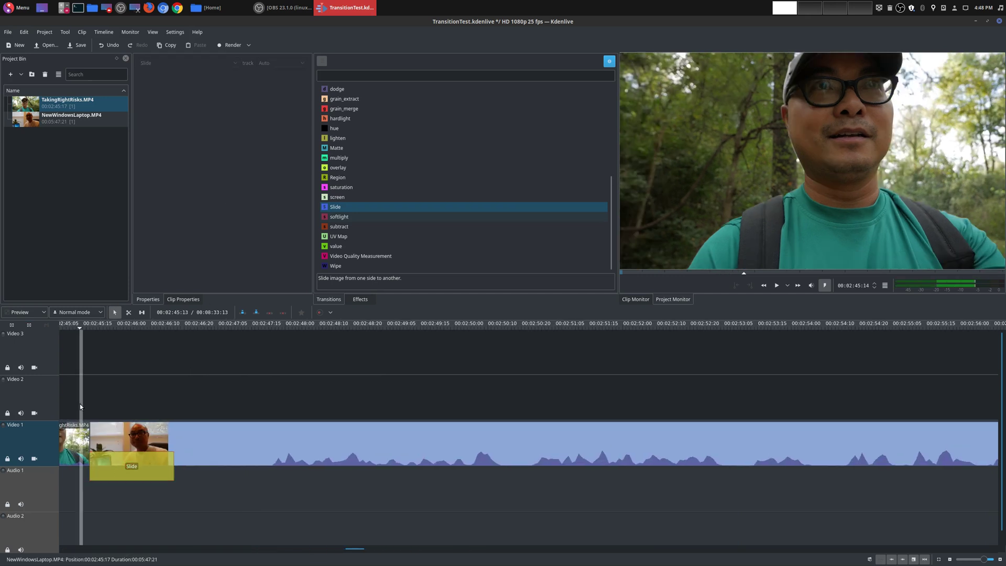
click(155, 384)
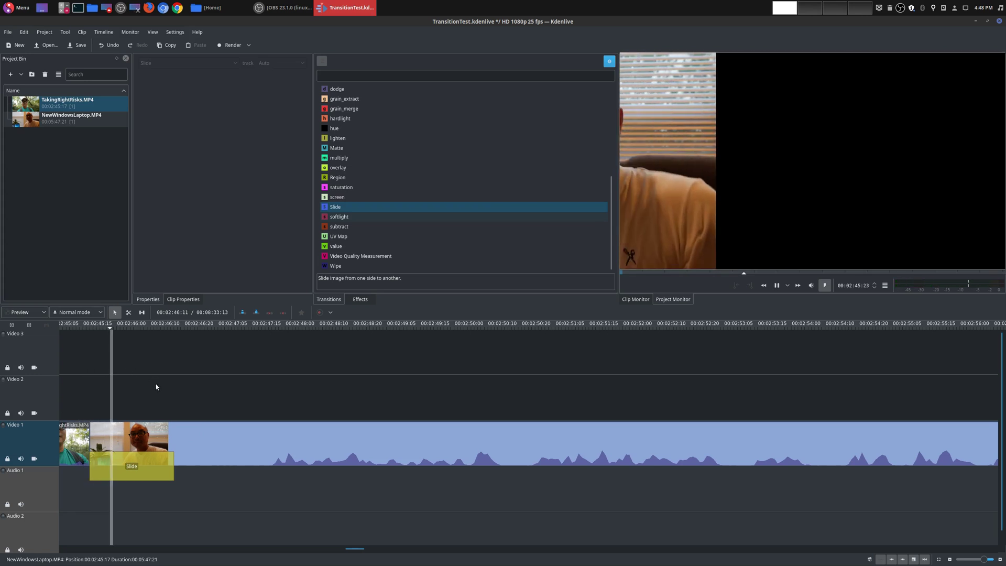
click(132, 450)
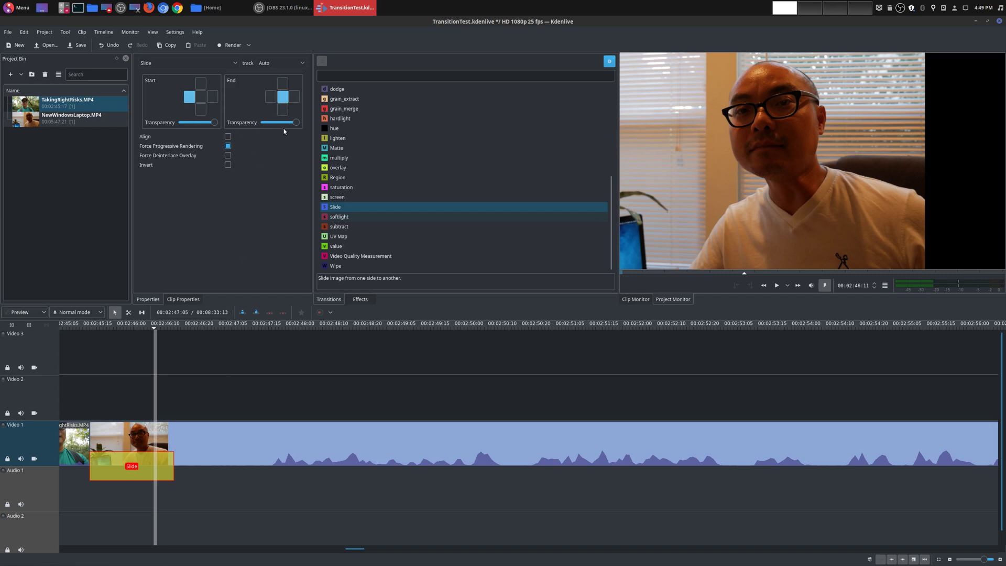
drag(296, 122, 275, 123)
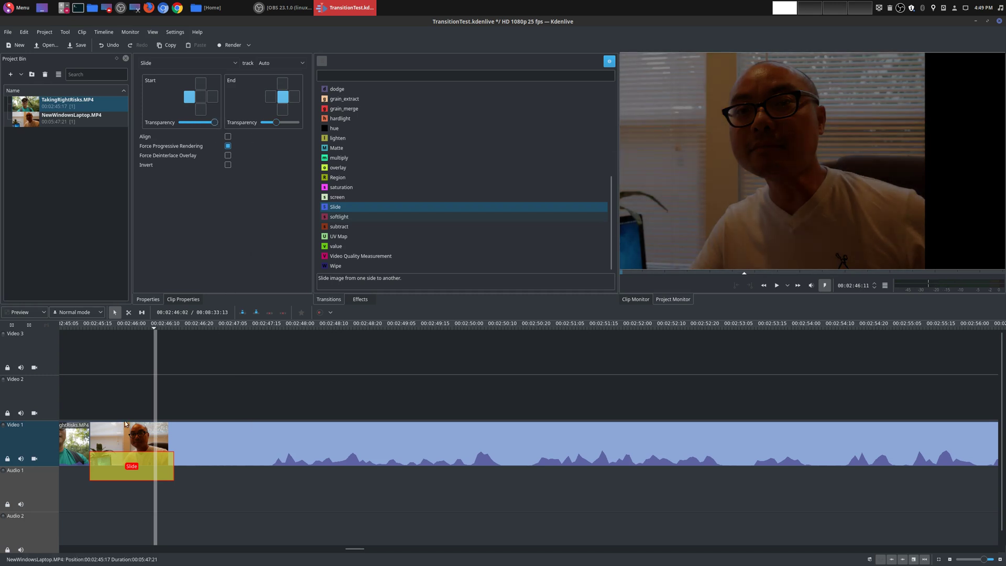
click(82, 407)
key(space)
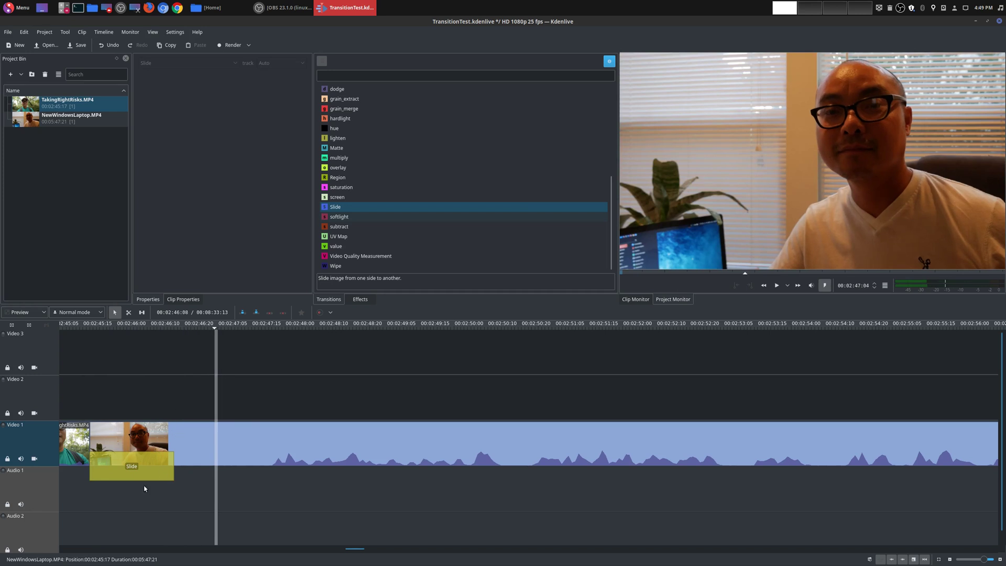
click(133, 407)
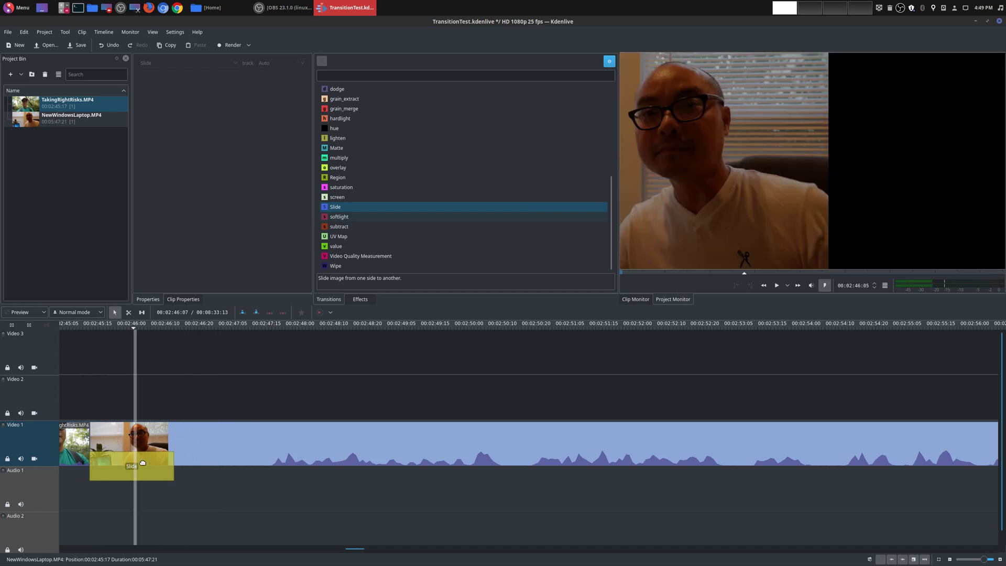
click(158, 416)
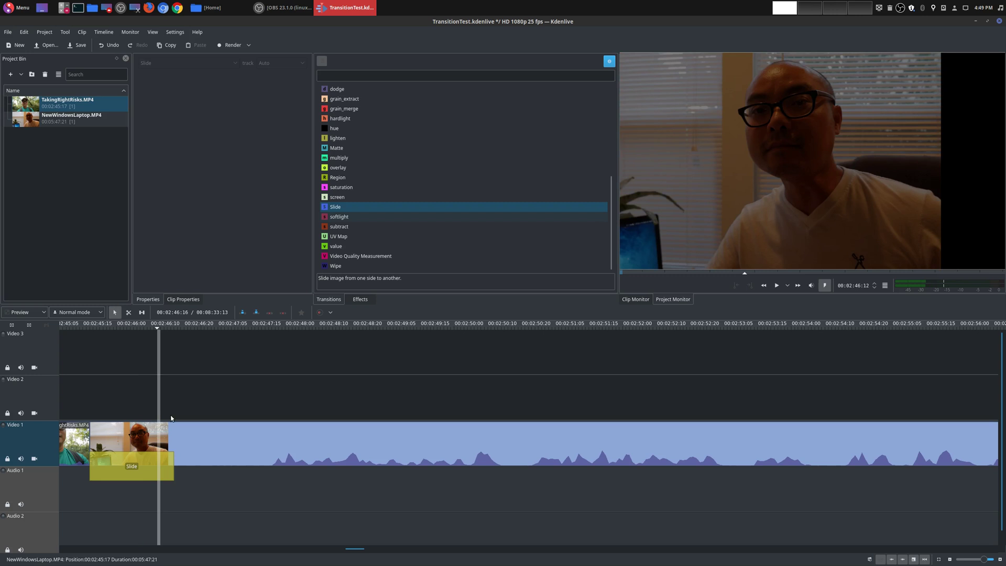
click(171, 405)
click(192, 405)
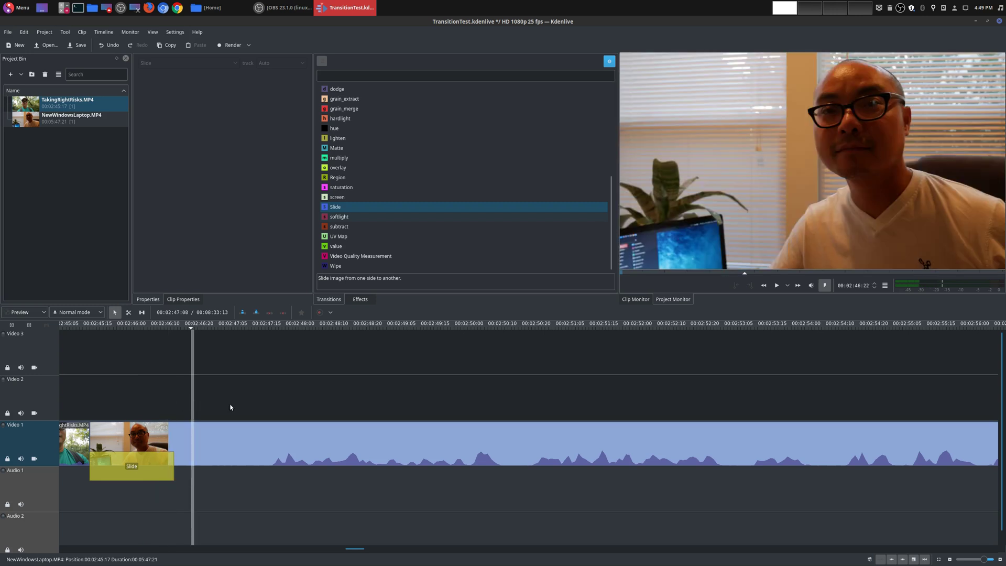
click(170, 405)
click(147, 466)
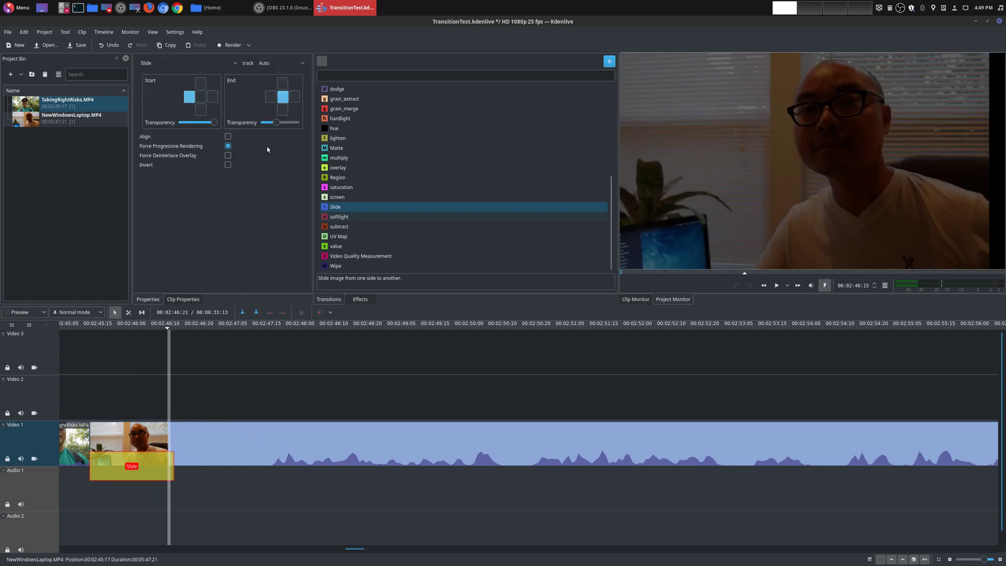
drag(276, 122, 312, 126)
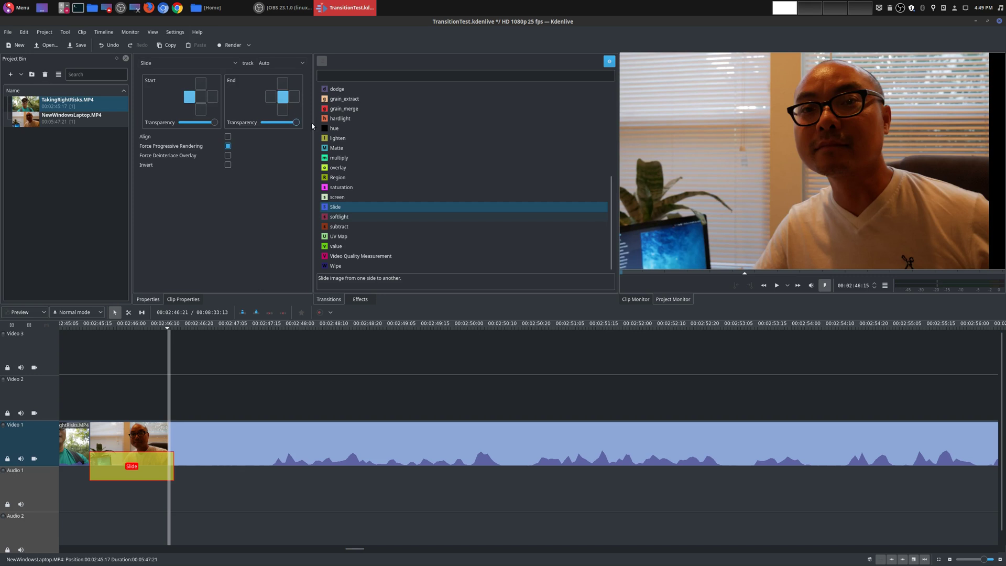
click(124, 407)
Make the Slide transition start from the bottom and play it back.
click(128, 472)
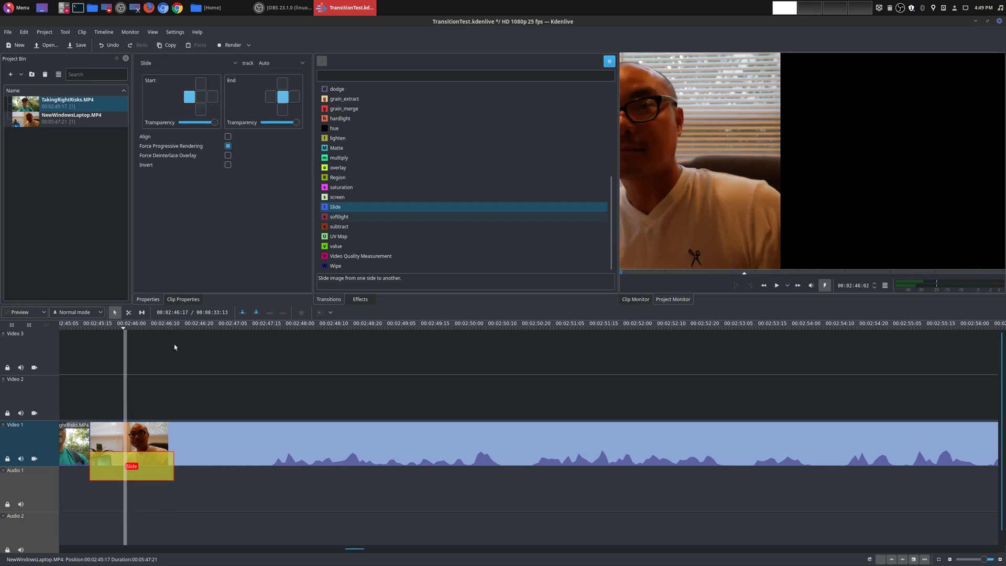
click(204, 111)
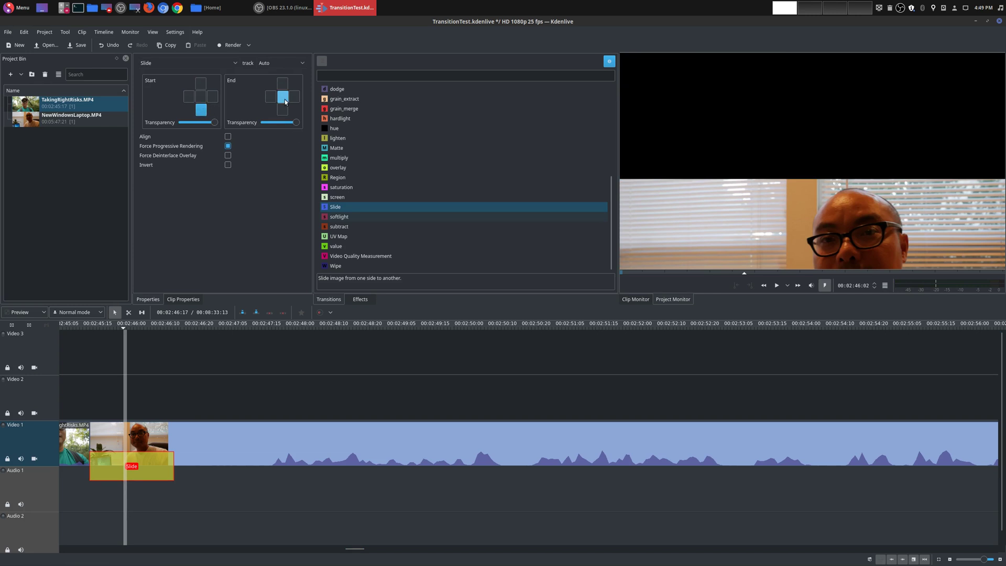
click(76, 398)
key(space)
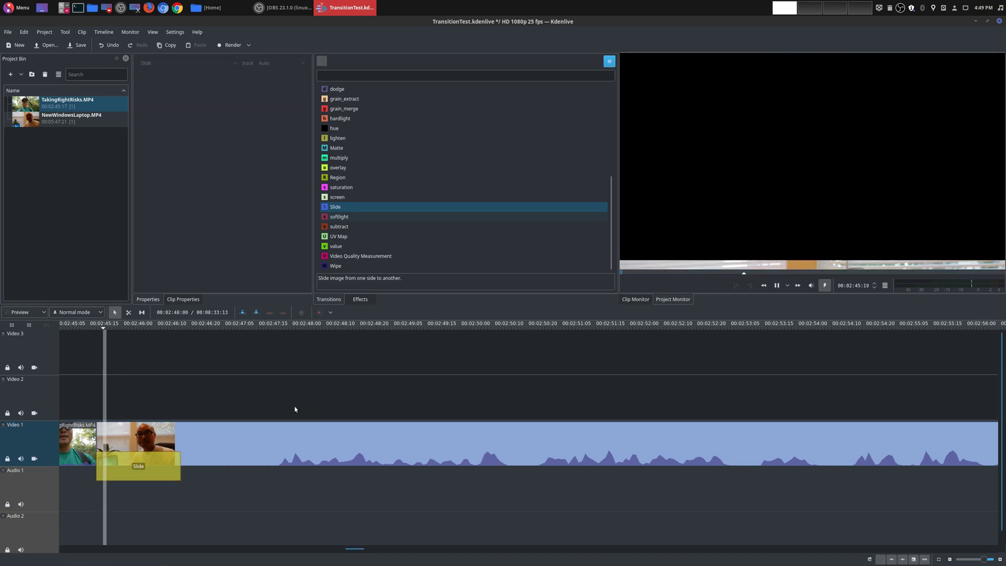
Switch the Slide start to the top, set its end position, and preview it twice.
click(152, 469)
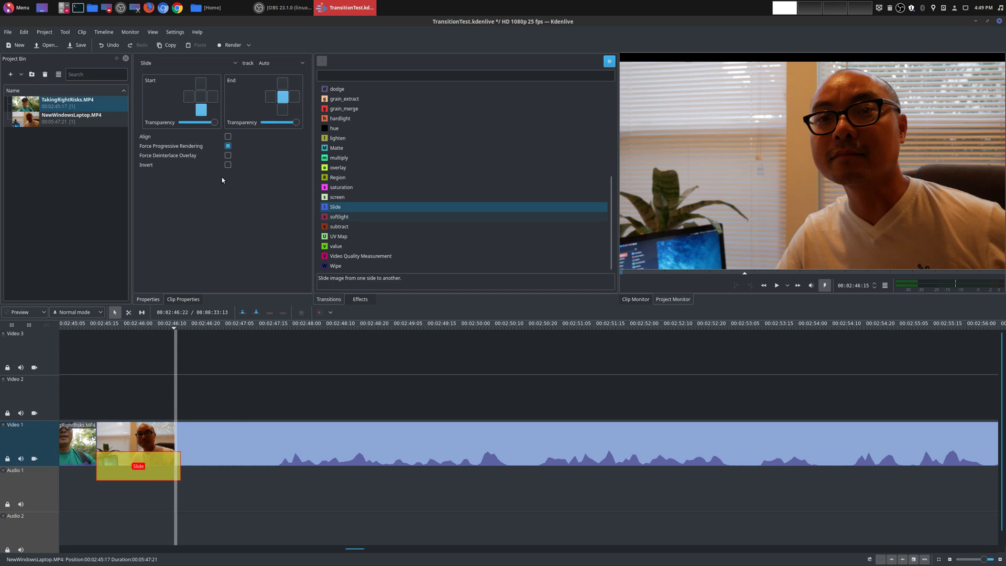
click(201, 83)
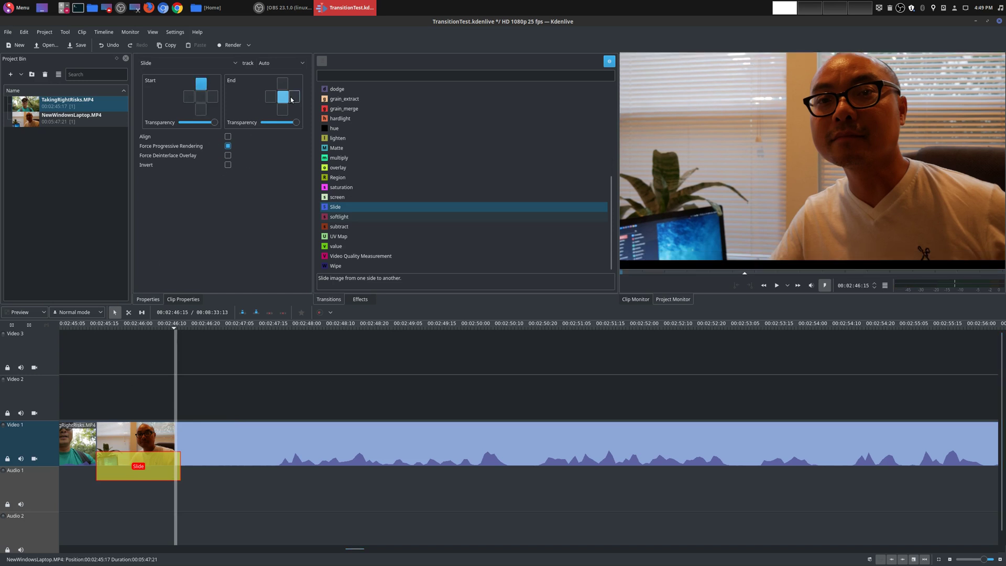
click(281, 110)
click(98, 393)
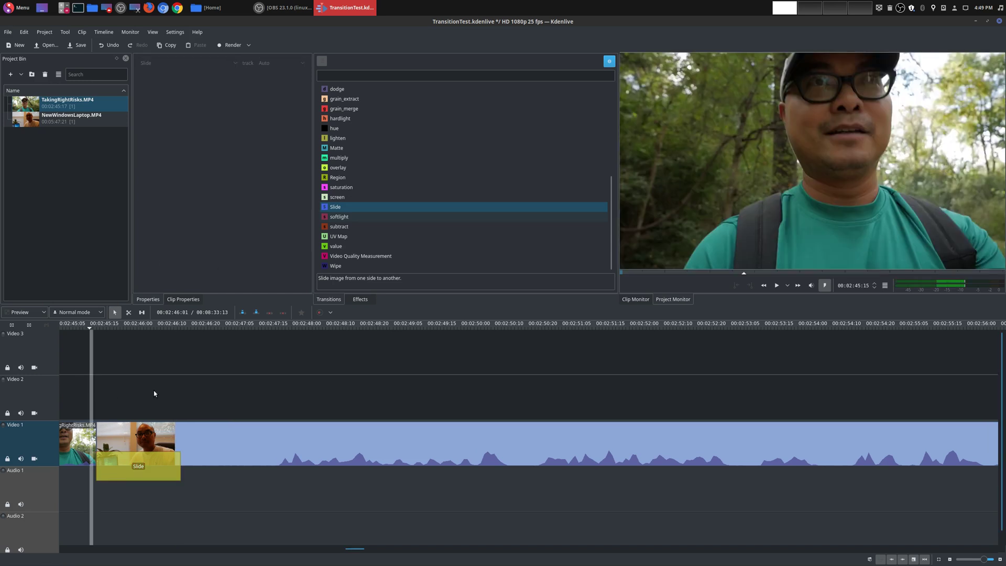
key(space)
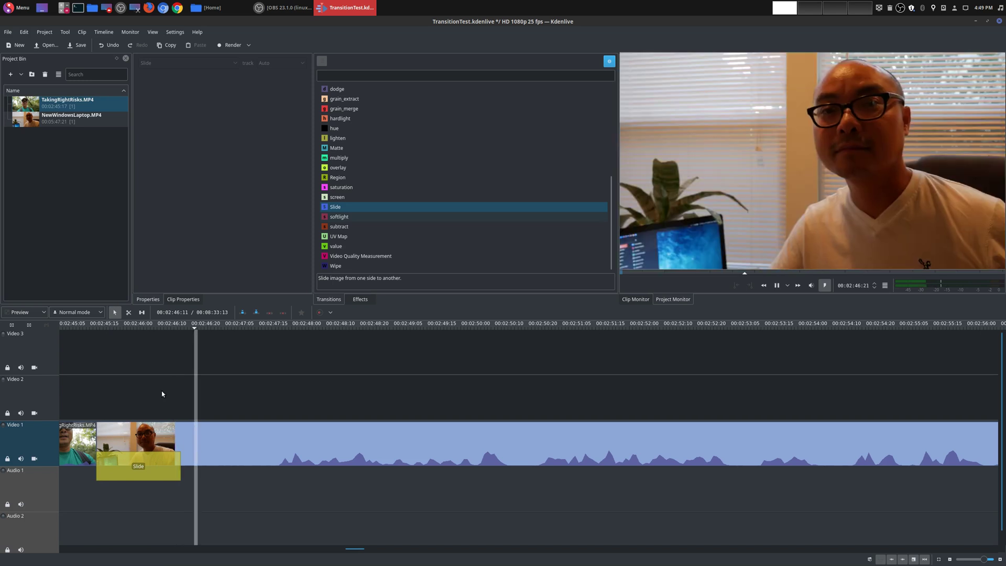
key(space)
click(76, 398)
key(space)
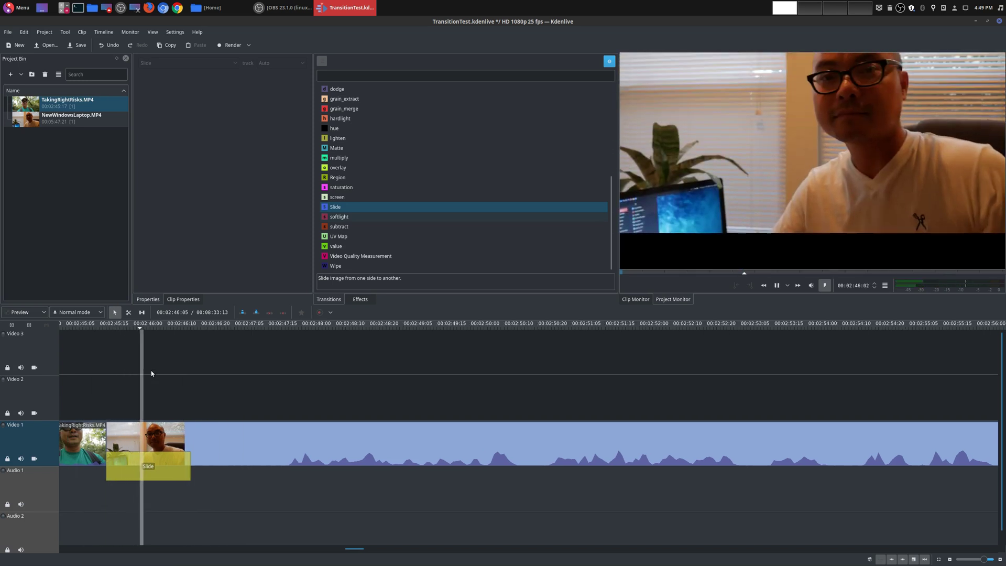
key(space)
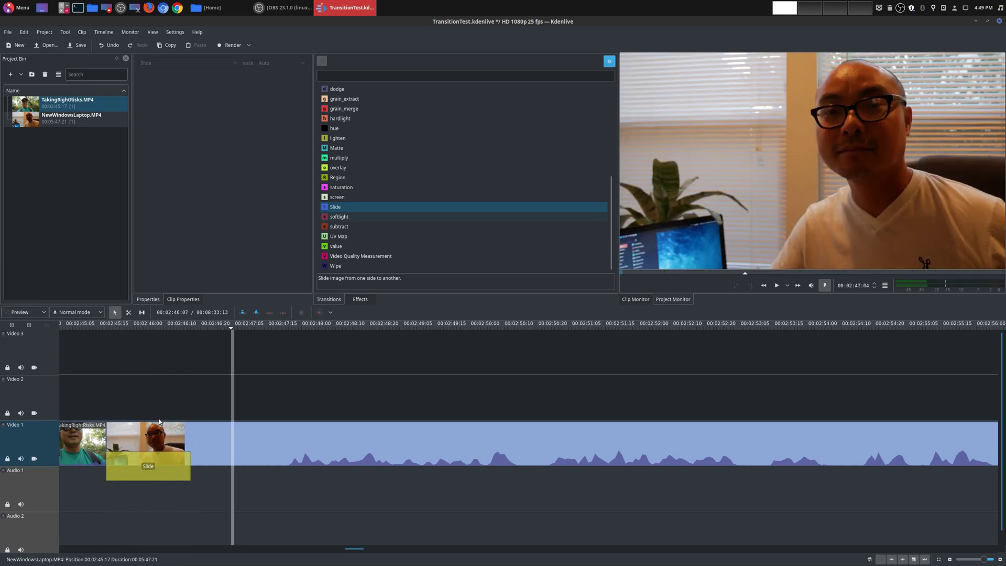
ctrl+scroll(284, 416, down, 8)
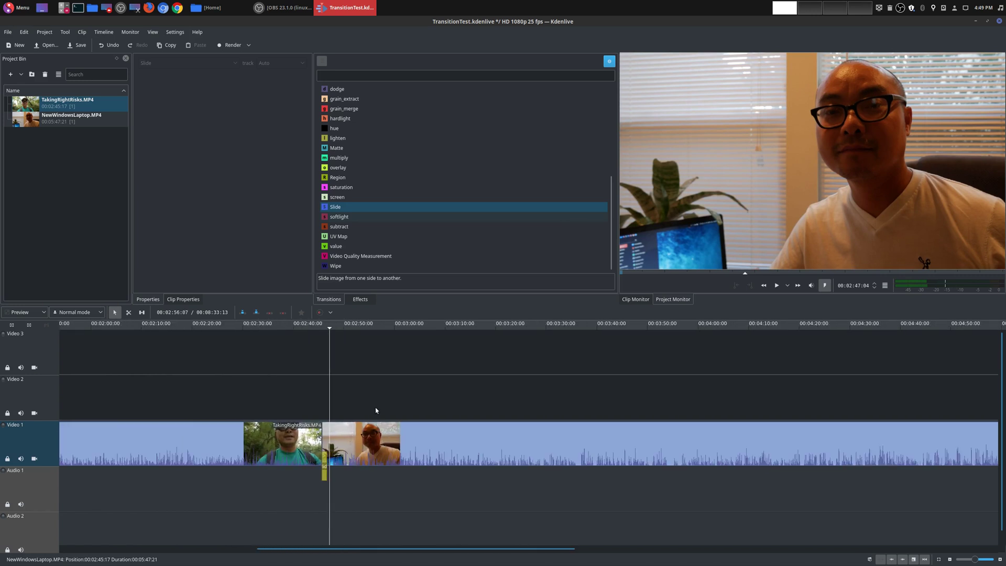
Move NewWindowsLaptop.MP4 up to Video 2, overlapping the end of the hiking clip.
drag(396, 455, 381, 405)
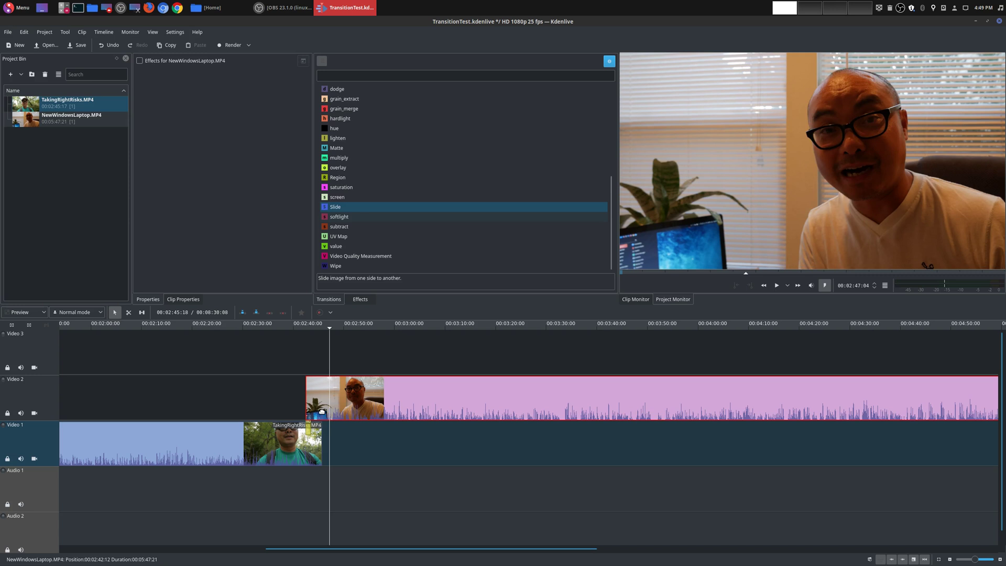
ctrl+scroll(322, 412, up, 5)
ctrl+scroll(322, 412, up, 1)
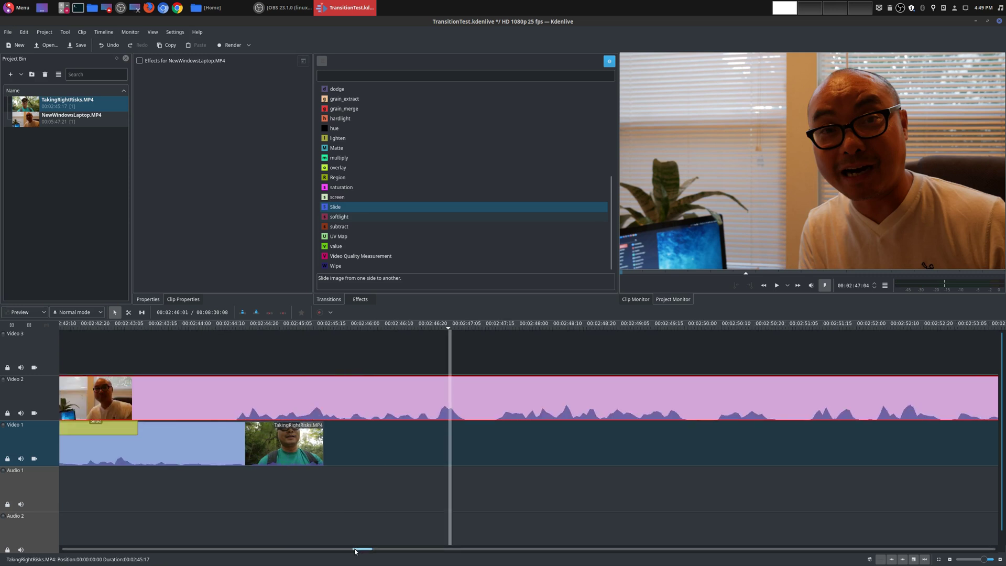
mouse_move(354, 549)
mouse_down()
mouse_move(321, 549)
mouse_move(353, 549)
mouse_up()
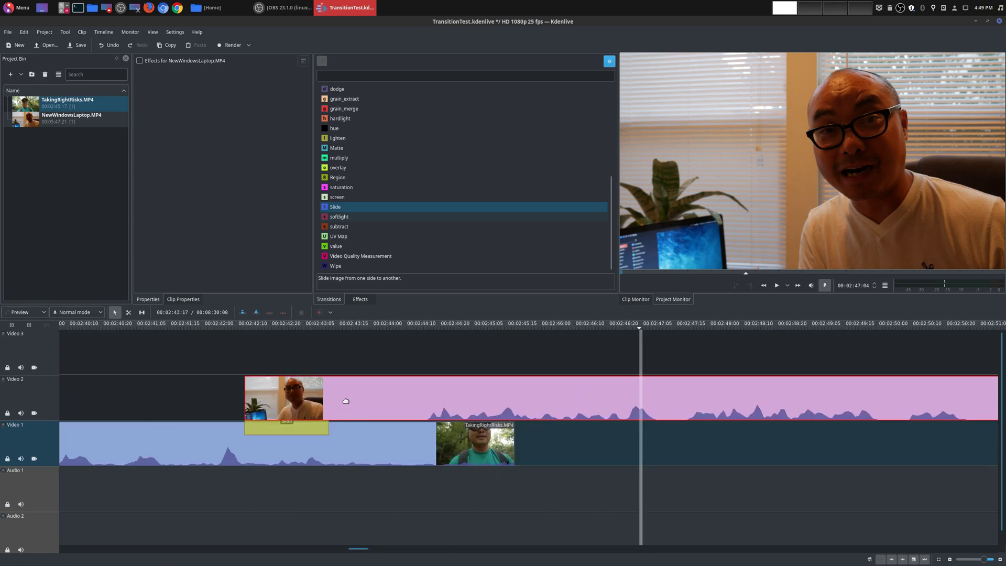
drag(358, 402, 512, 402)
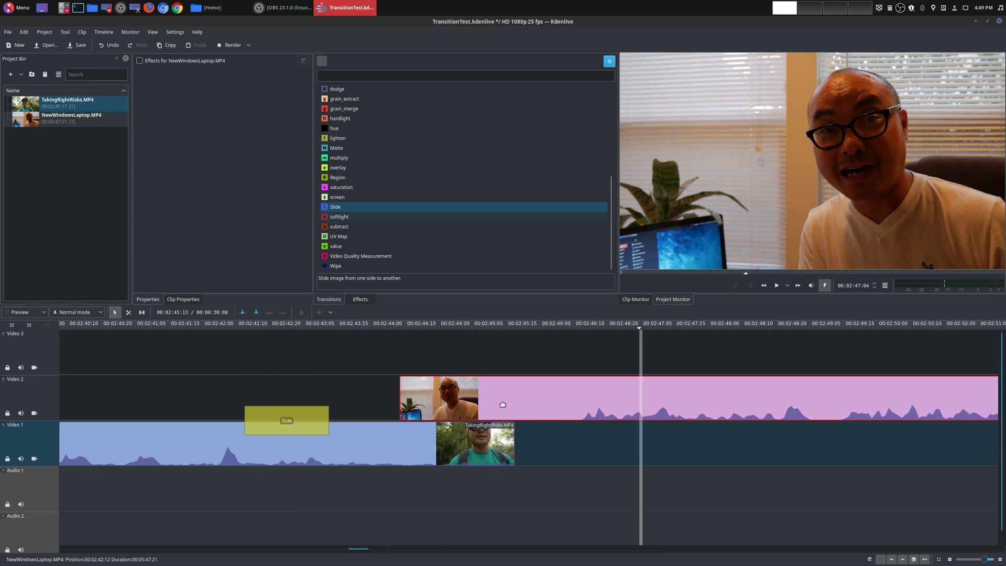
Play through the clip overlap and Slide transition to preview it.
click(359, 370)
key(space)
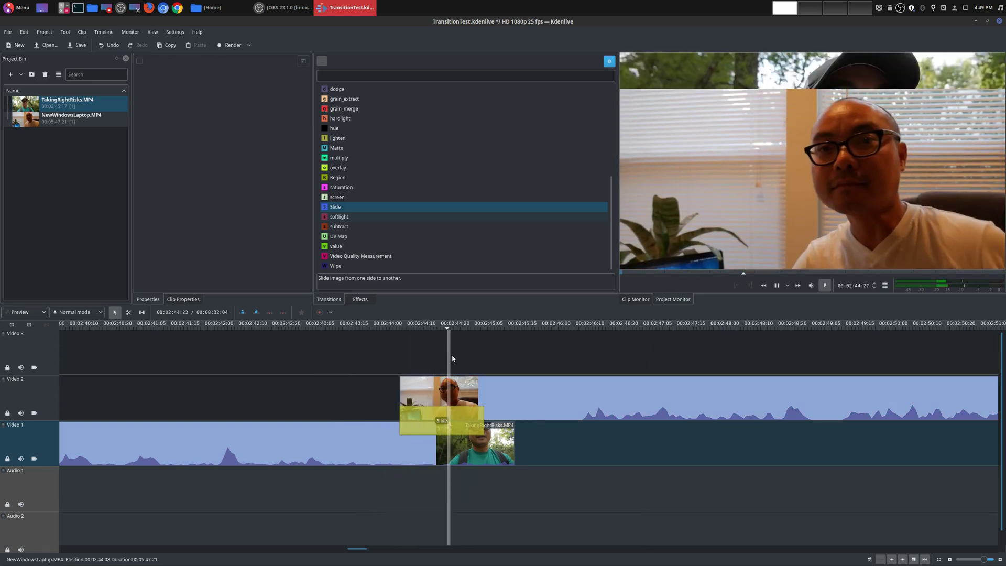
key(space)
click(388, 371)
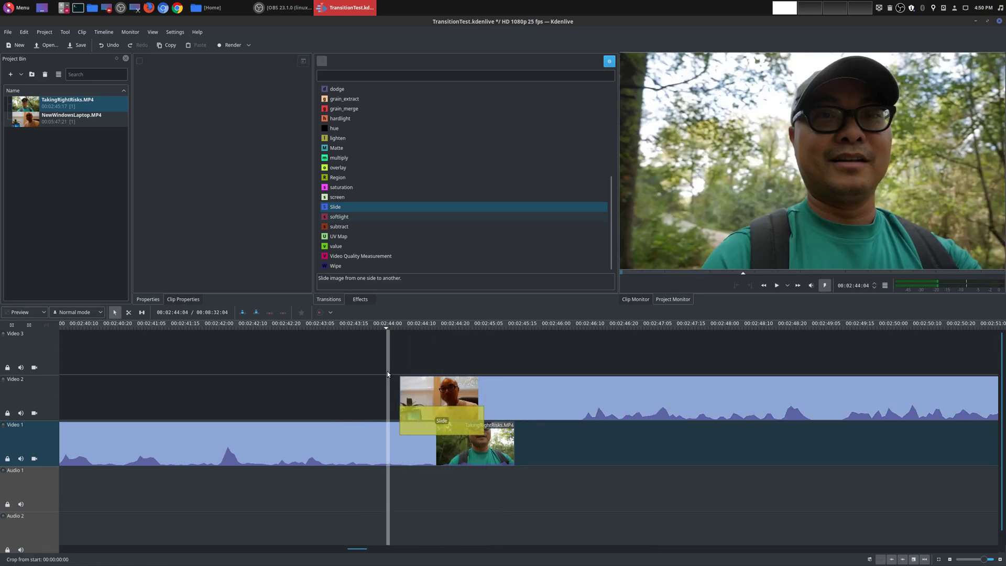
key(space)
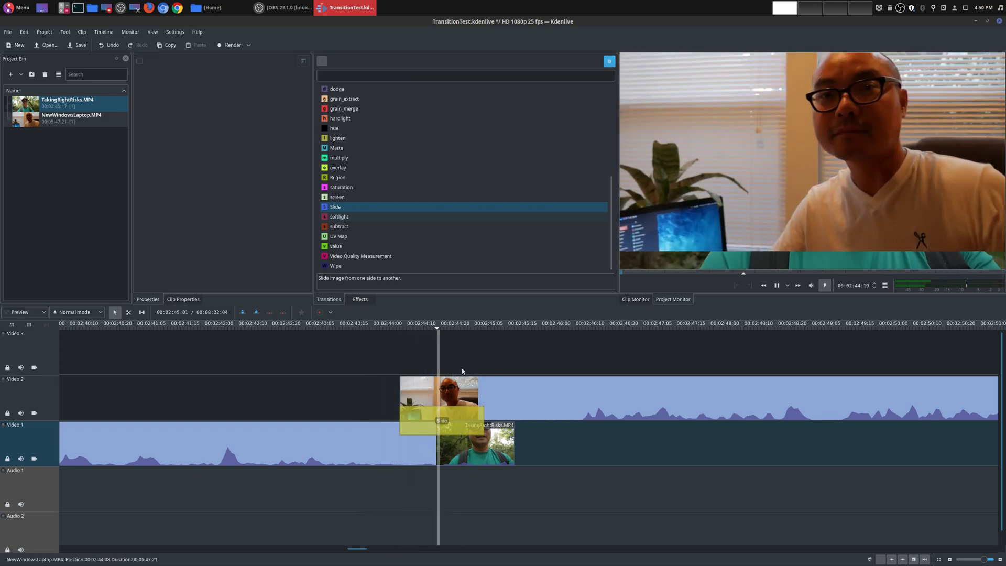
Drag the laptop clip back onto Video 1 after the hiking clip and select the Slide transition.
drag(451, 404, 566, 445)
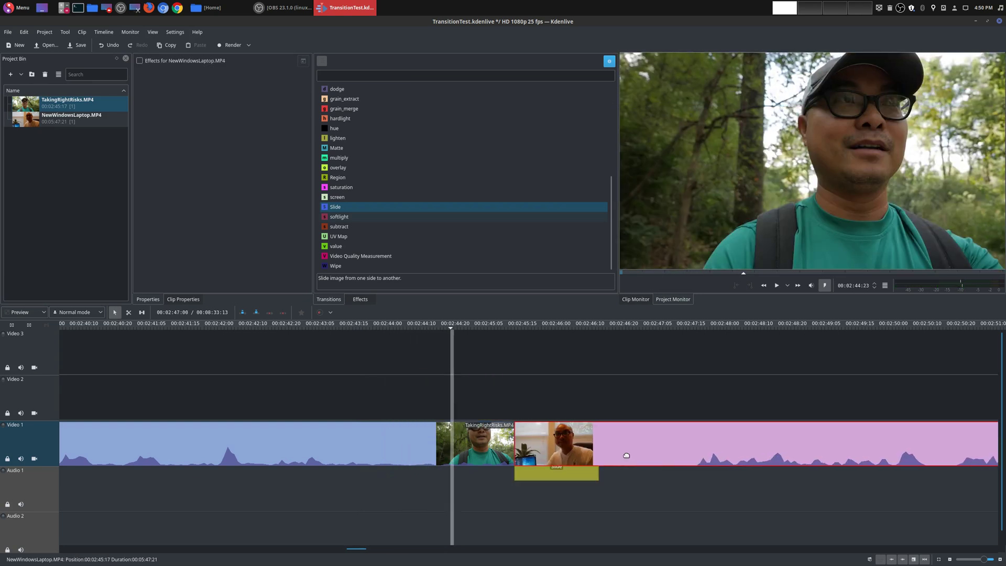
click(498, 490)
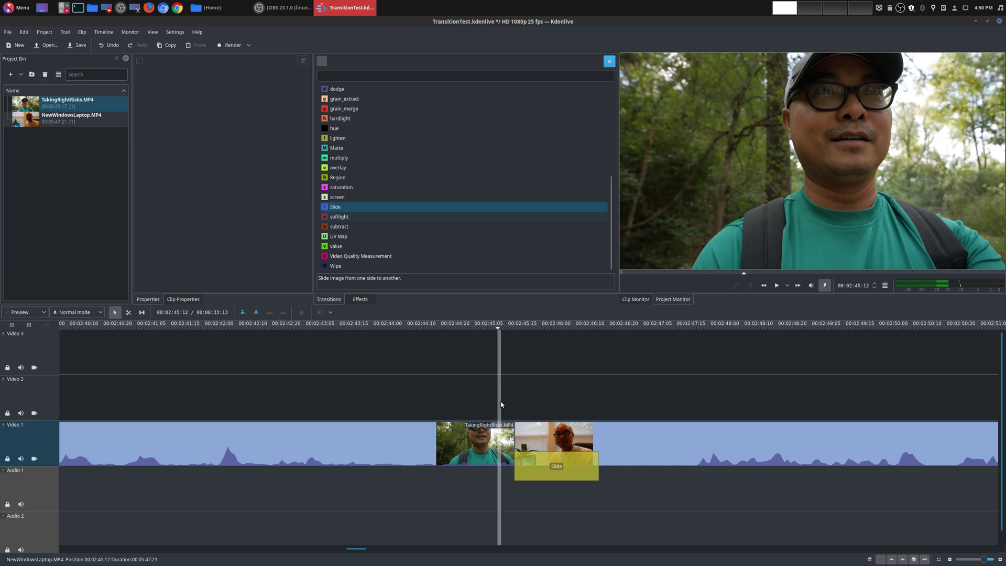
click(539, 406)
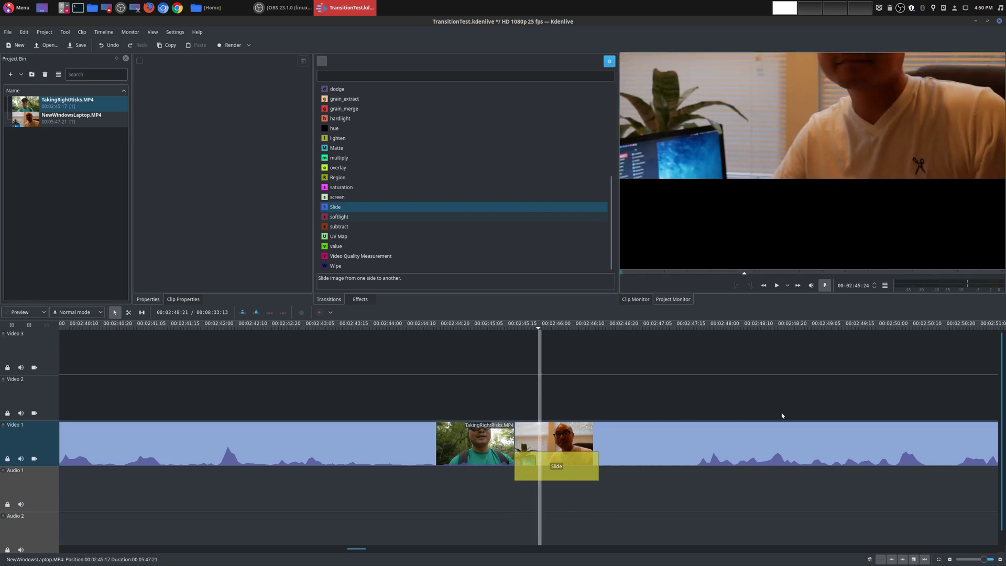
click(492, 414)
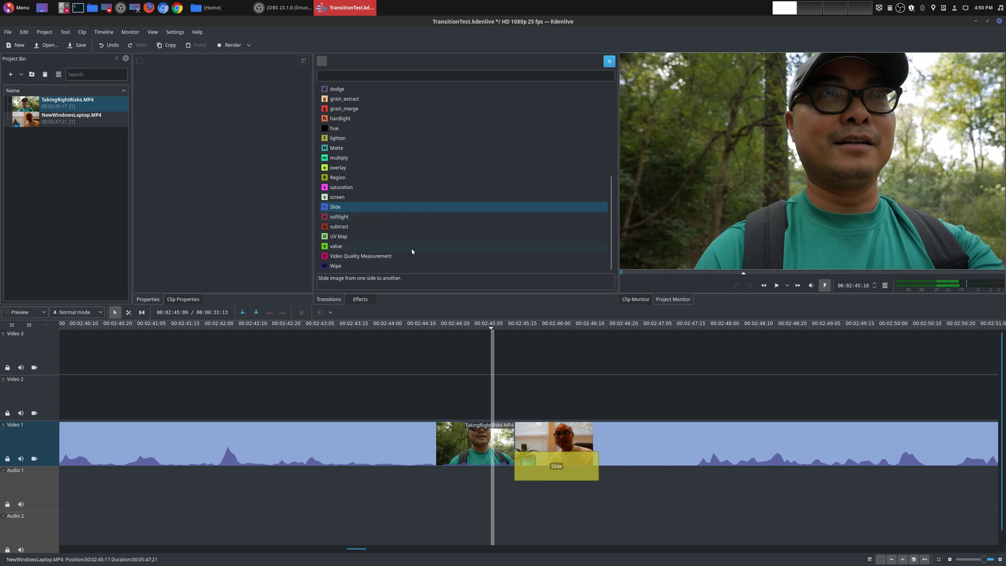
click(578, 466)
Delete the Slide transition, place a Wipe on the Video 1 cut, preview and select it.
key(Delete)
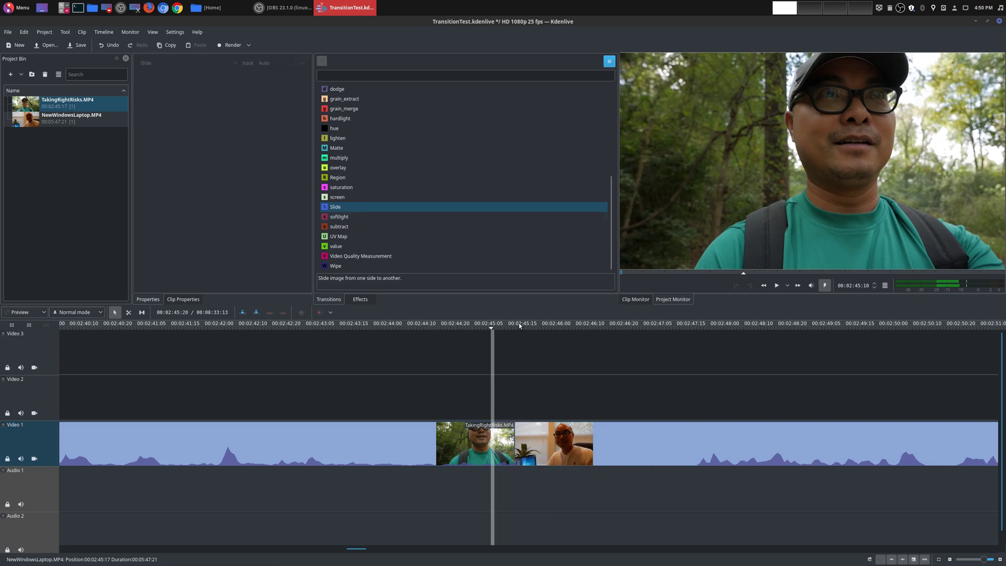
click(340, 265)
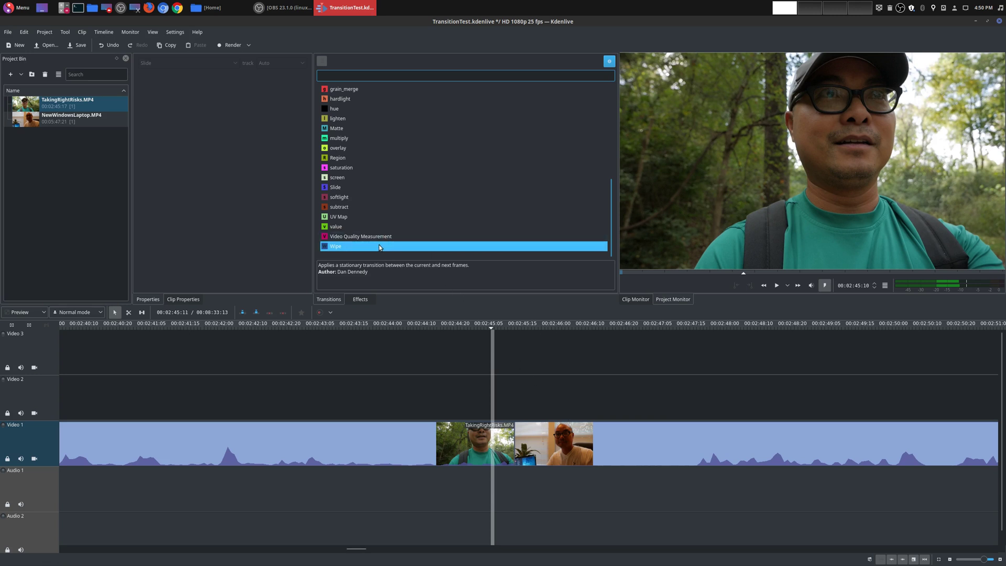
drag(379, 245, 544, 456)
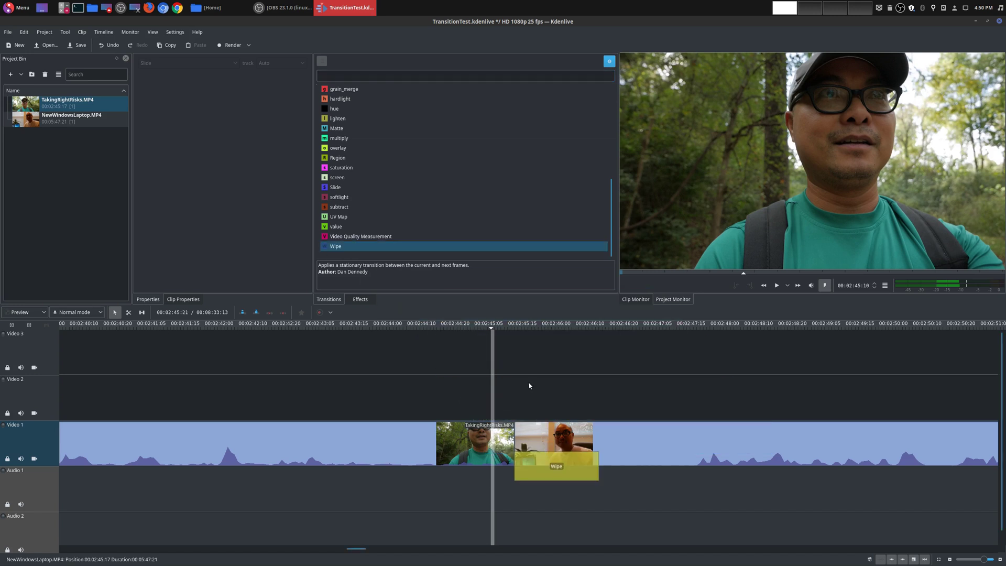
click(511, 398)
click(499, 394)
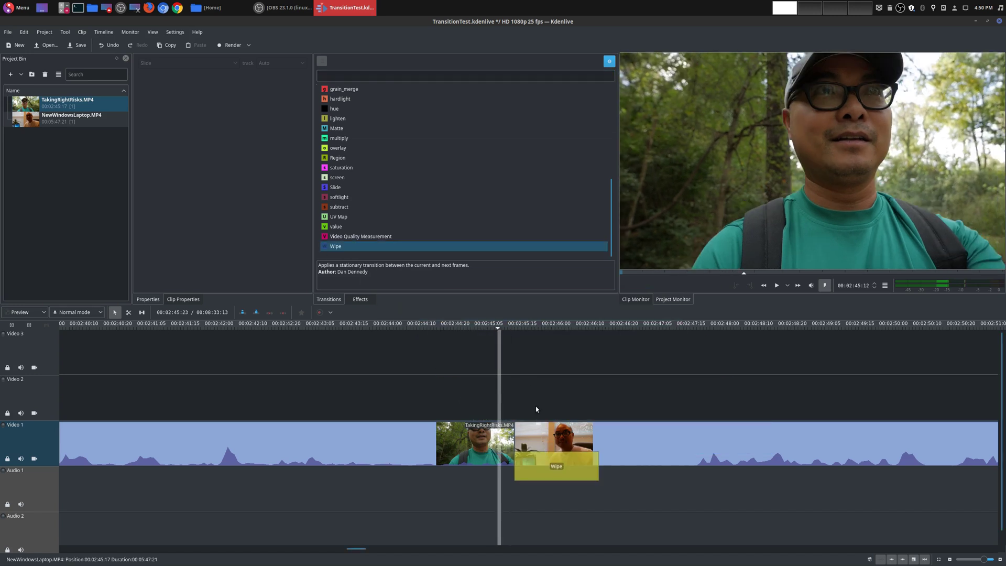
key(space)
click(831, 203)
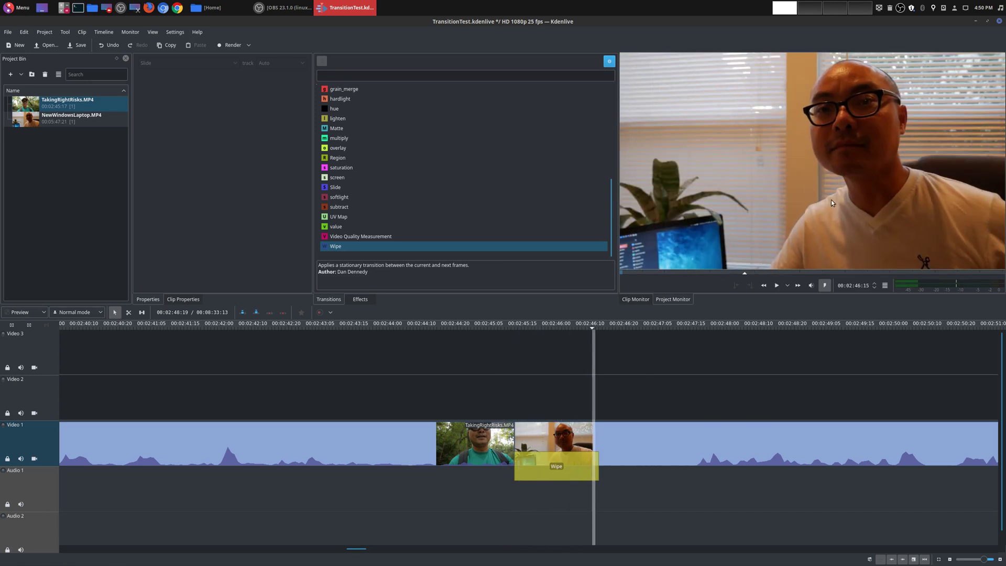
click(570, 465)
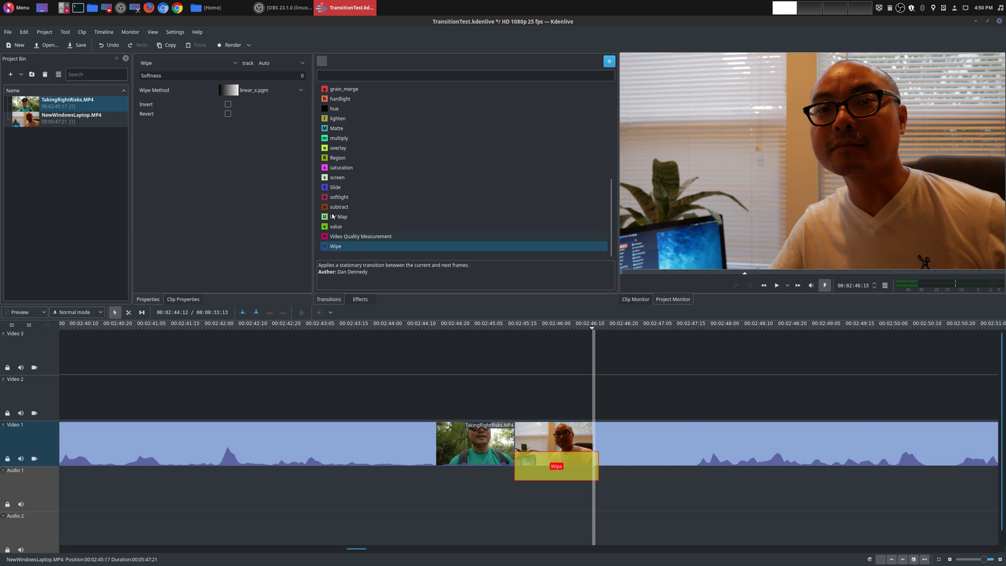
Set the wipe pattern to bi-linear_x.pgm and preview it.
click(286, 91)
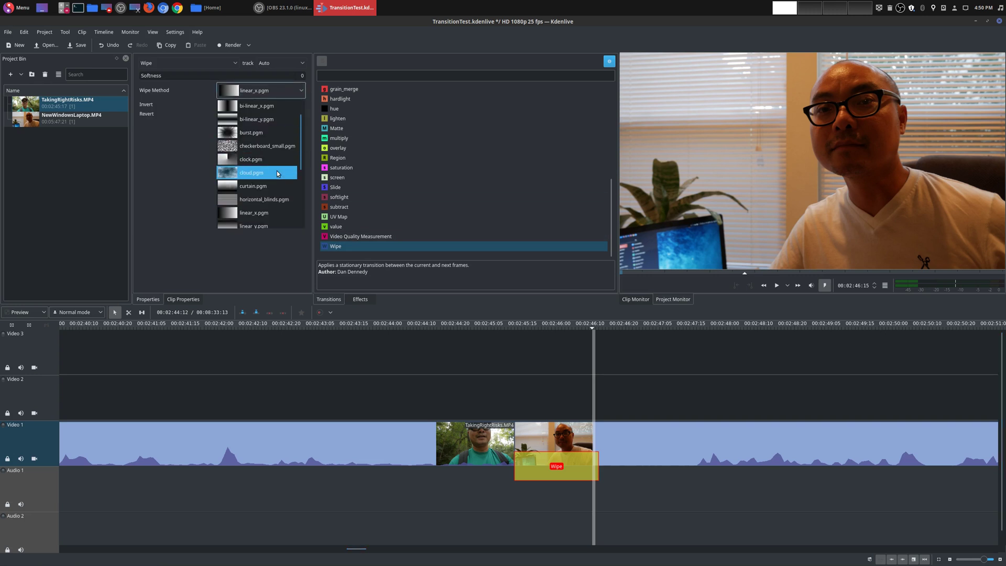
scroll(249, 121, up, 2)
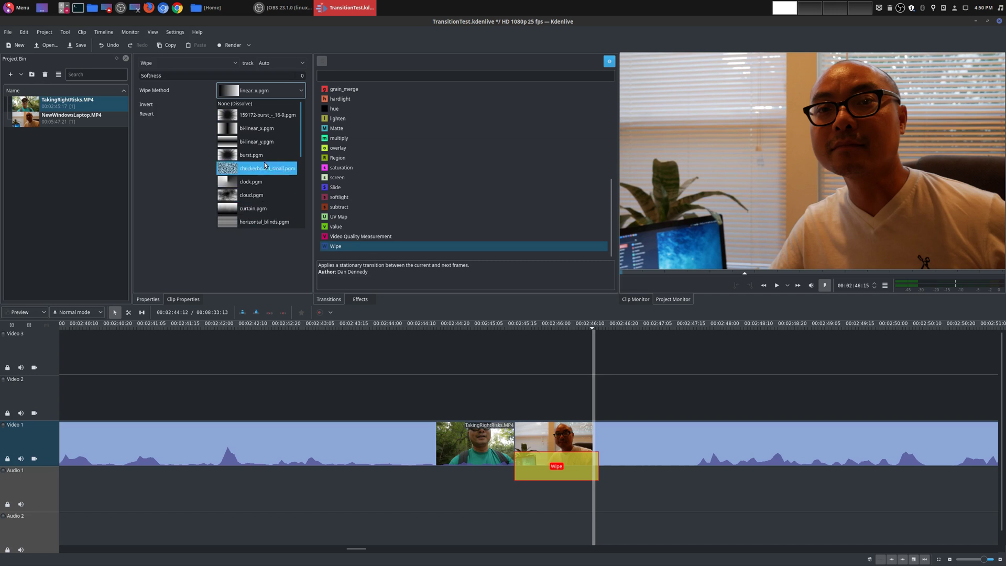
click(271, 128)
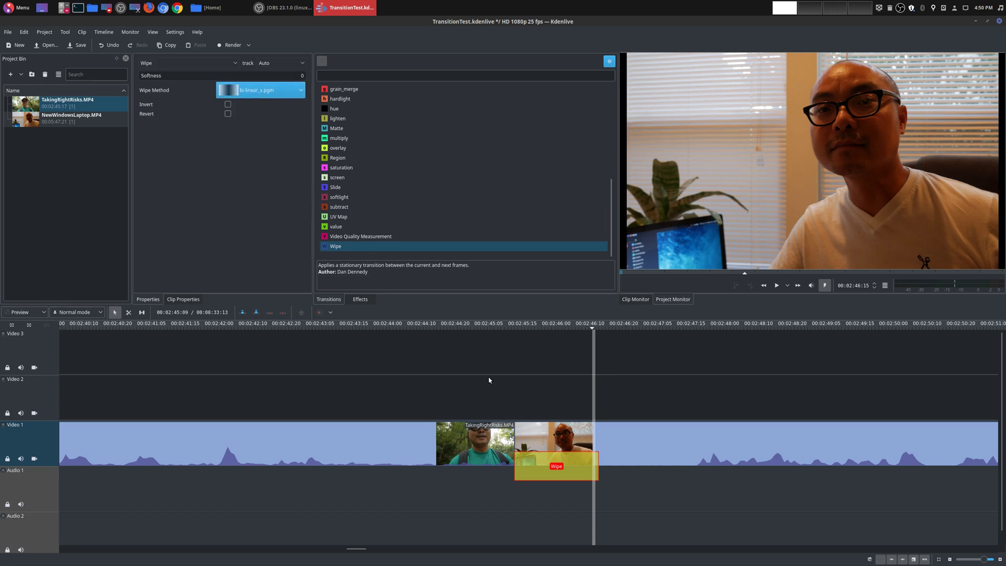
click(515, 393)
click(529, 397)
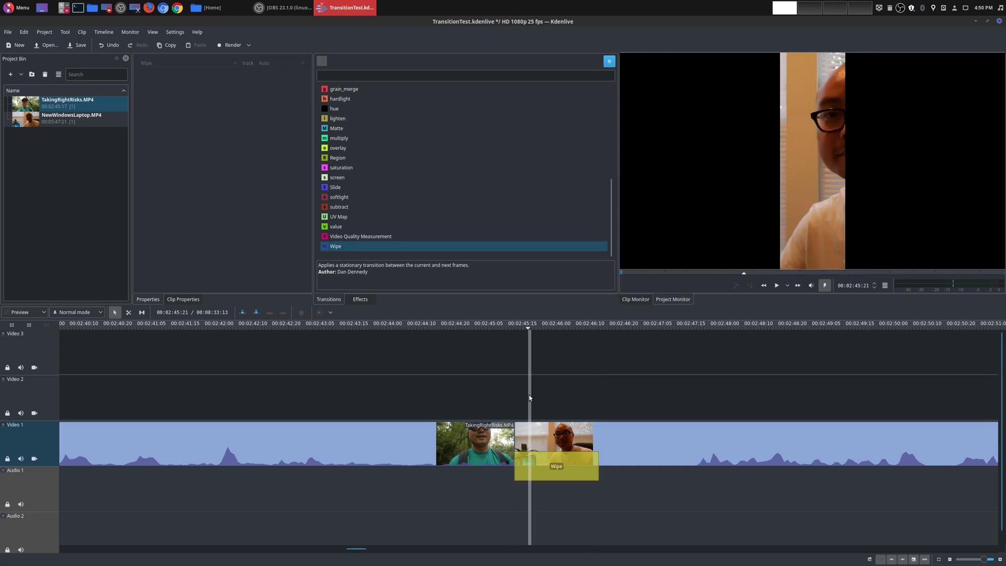
click(500, 393)
key(space)
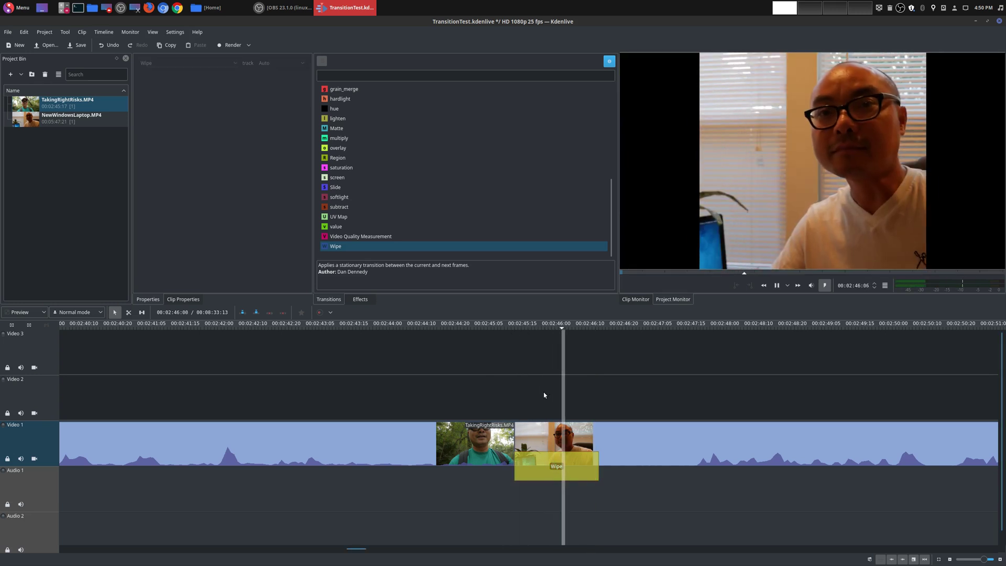
Change the wipe pattern to burst.pgm and preview it.
click(550, 472)
click(270, 90)
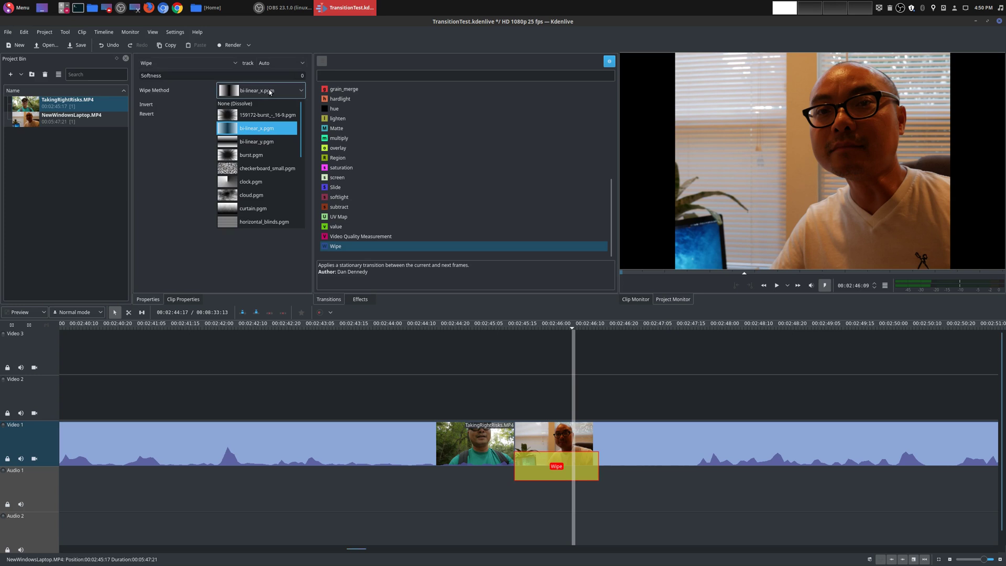
click(254, 155)
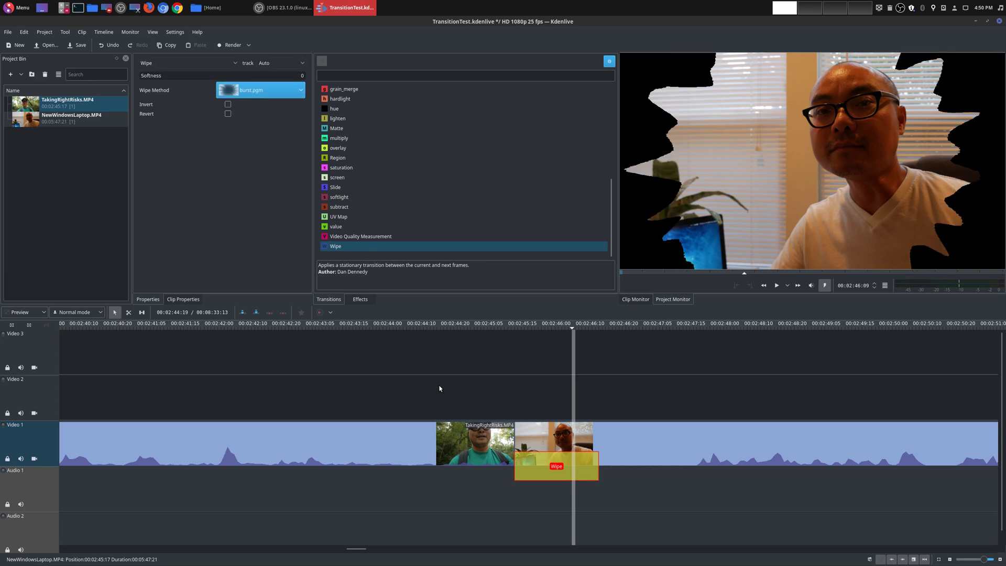
click(490, 397)
key(space)
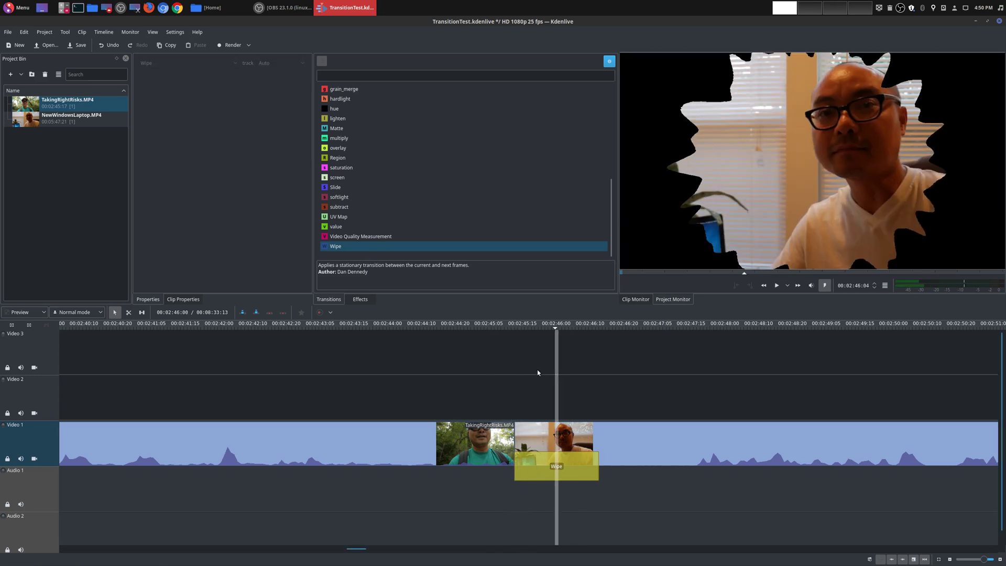
Choose the clock pattern, turn on Invert, and play the inverted wipe.
click(556, 470)
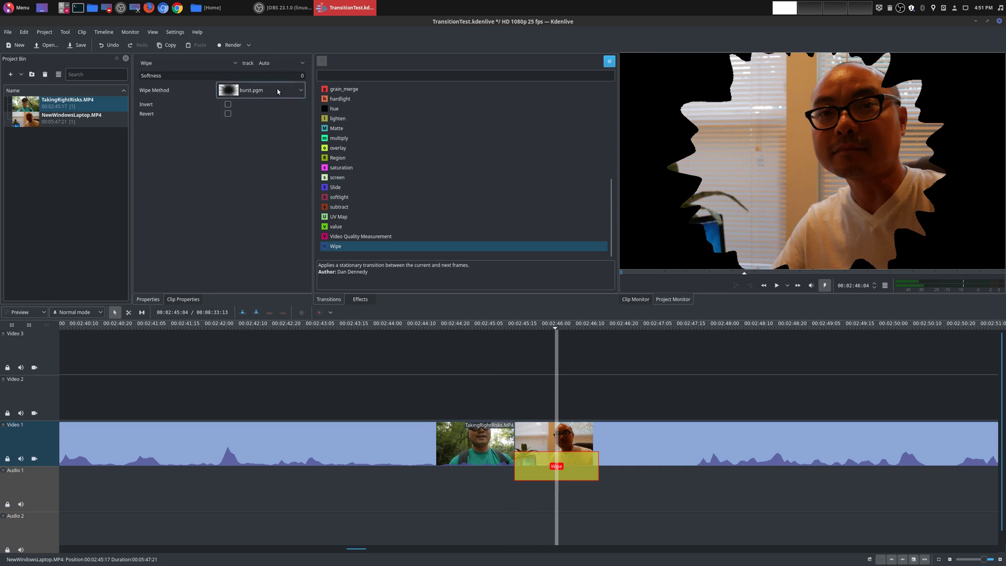
click(261, 90)
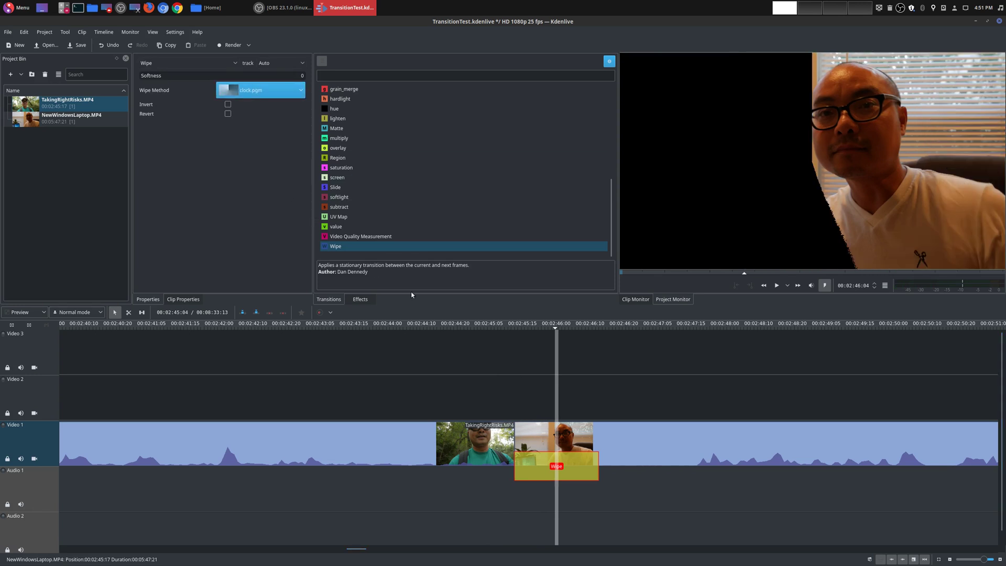
drag(501, 406, 553, 396)
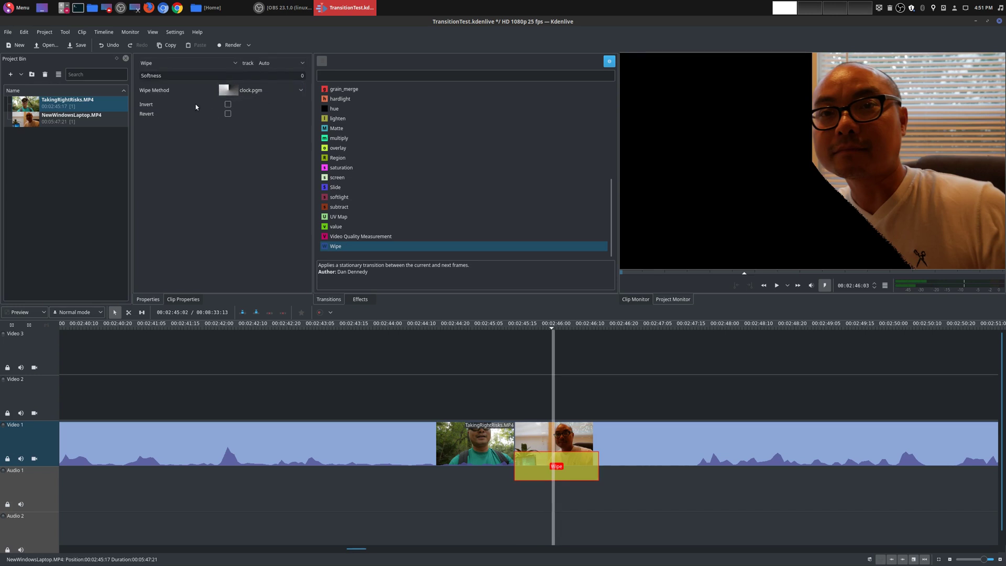
click(228, 105)
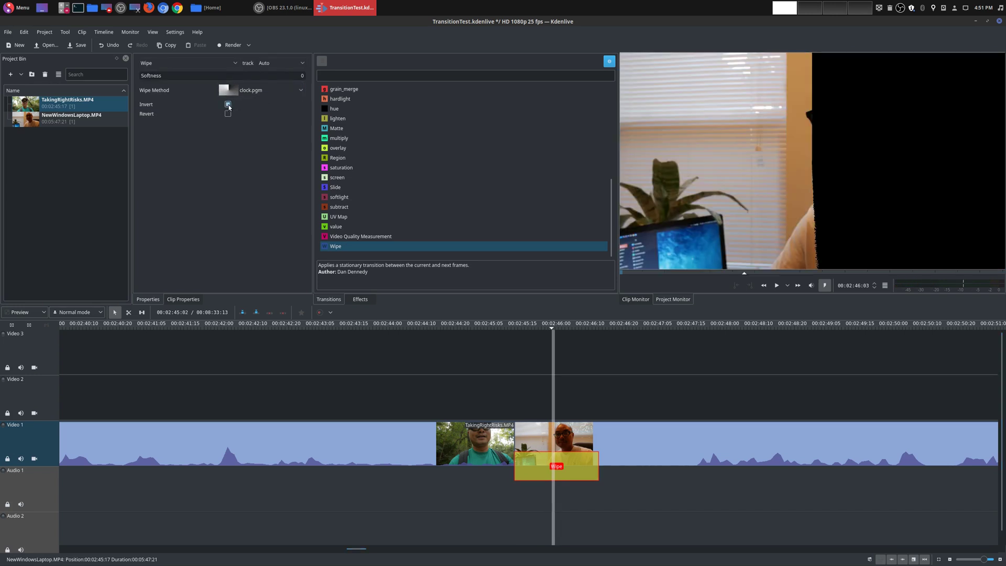
click(500, 402)
key(space)
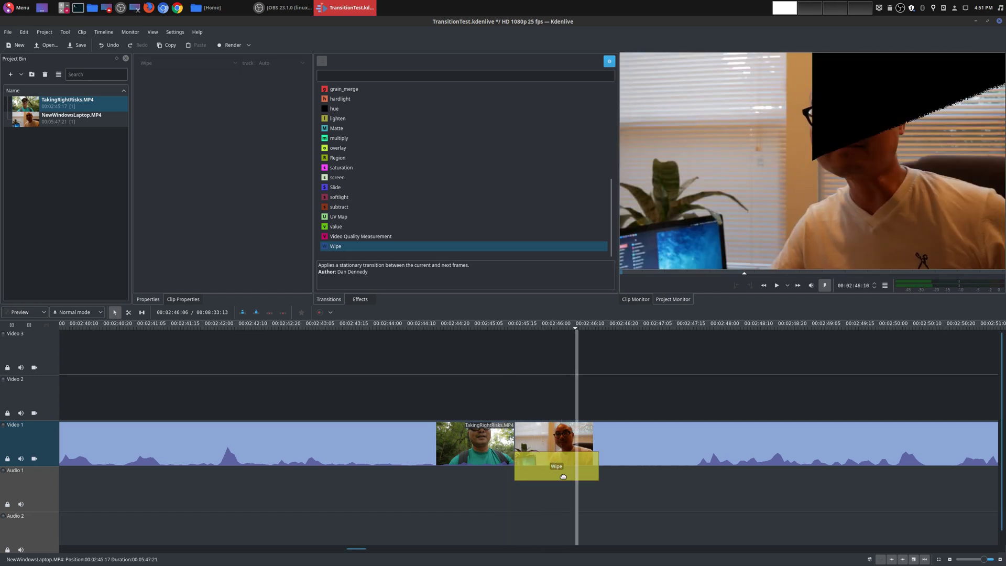
click(559, 467)
click(258, 95)
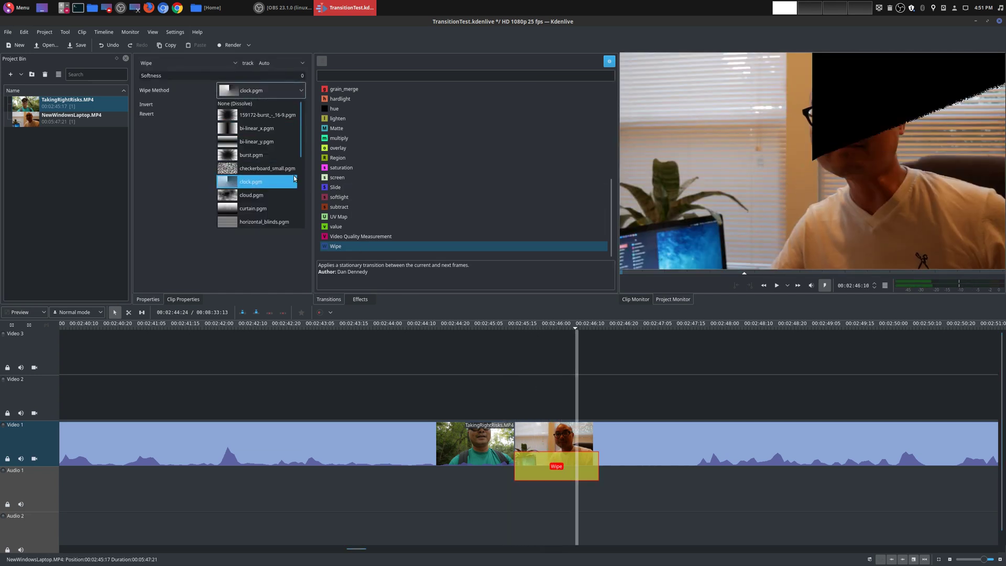
Apply the radial-bars.pgm wipe pattern and play it back.
click(283, 186)
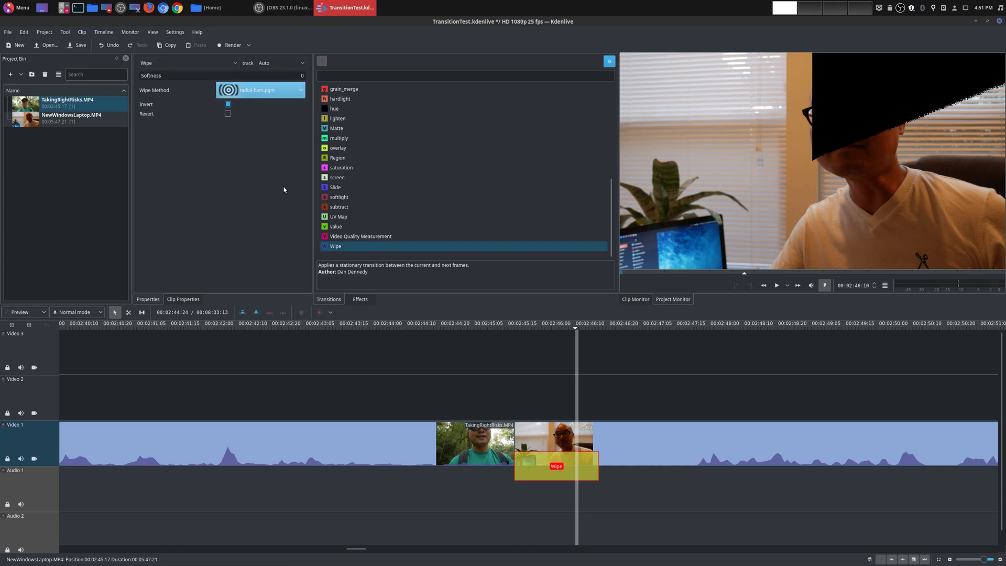
click(506, 404)
key(space)
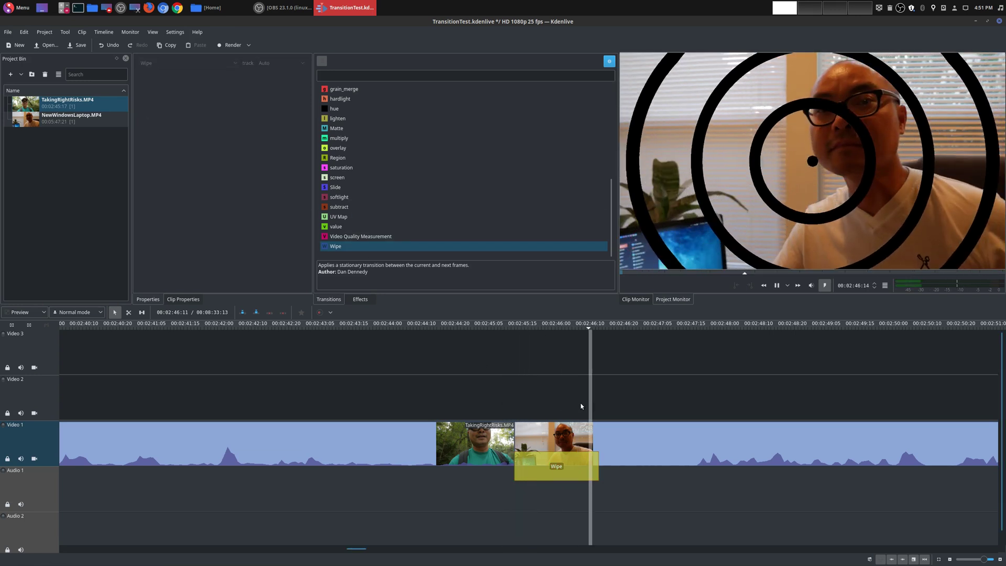
key(space)
Switch the wipe pattern to spiral.pgm and preview it.
click(574, 473)
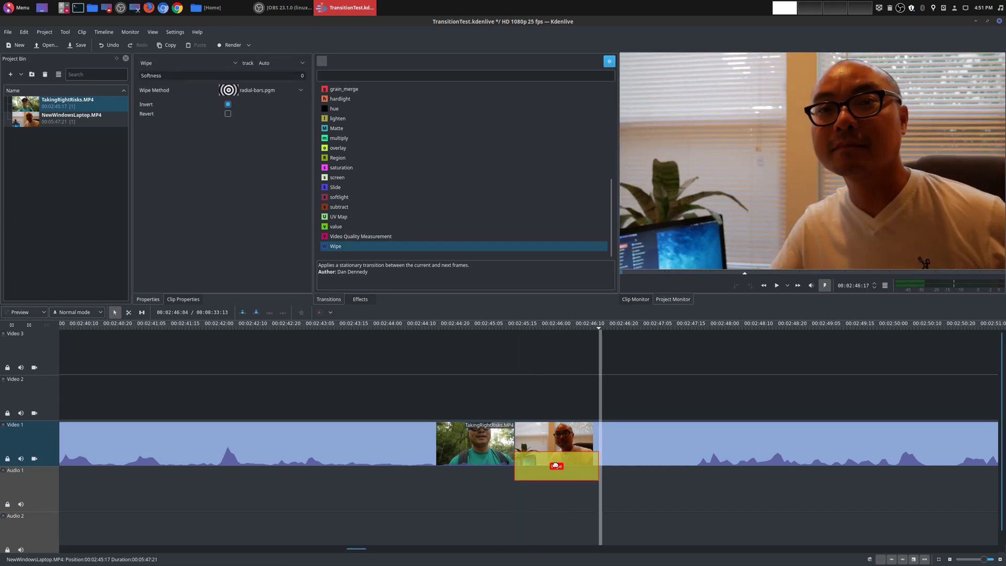
click(538, 396)
click(577, 469)
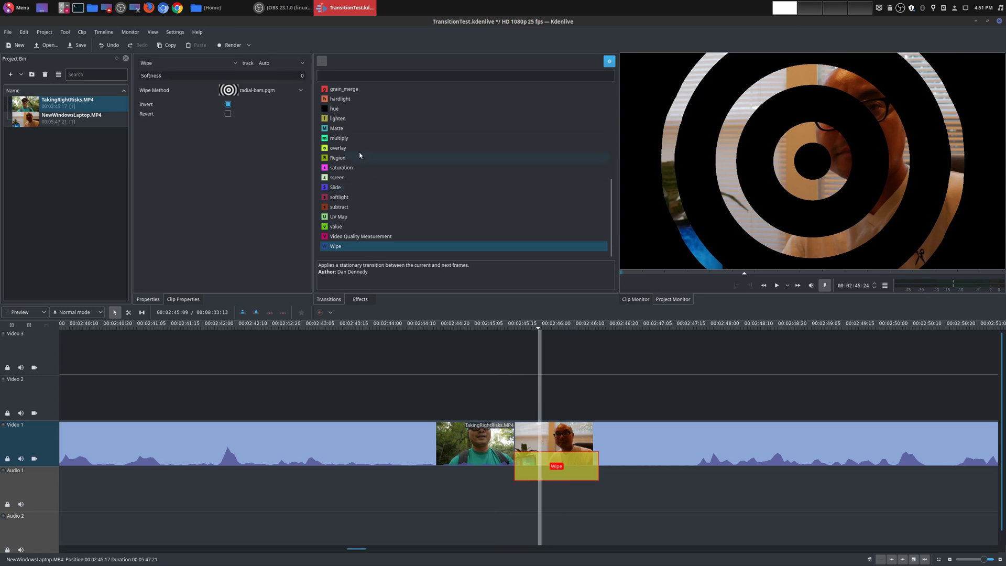
click(267, 91)
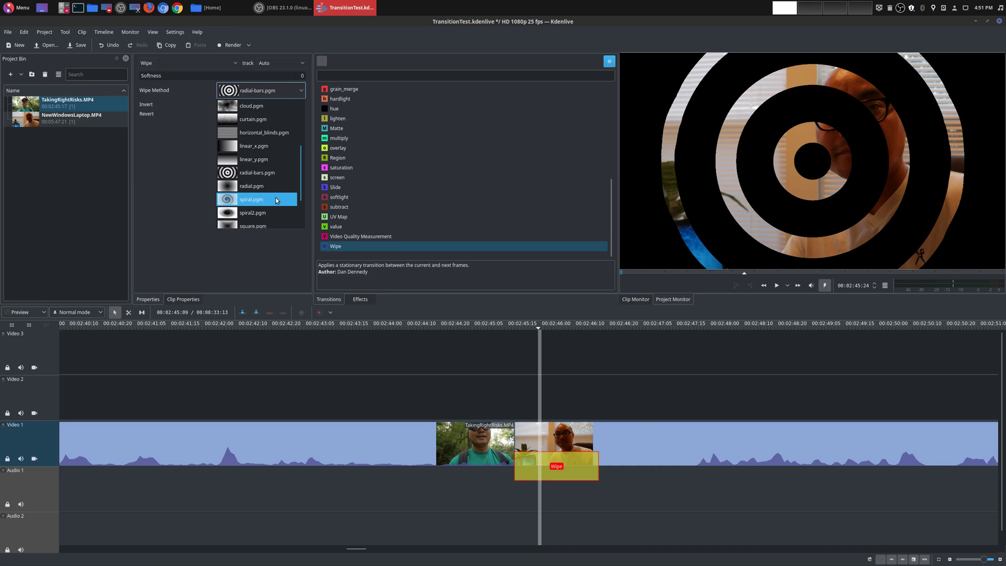
click(276, 199)
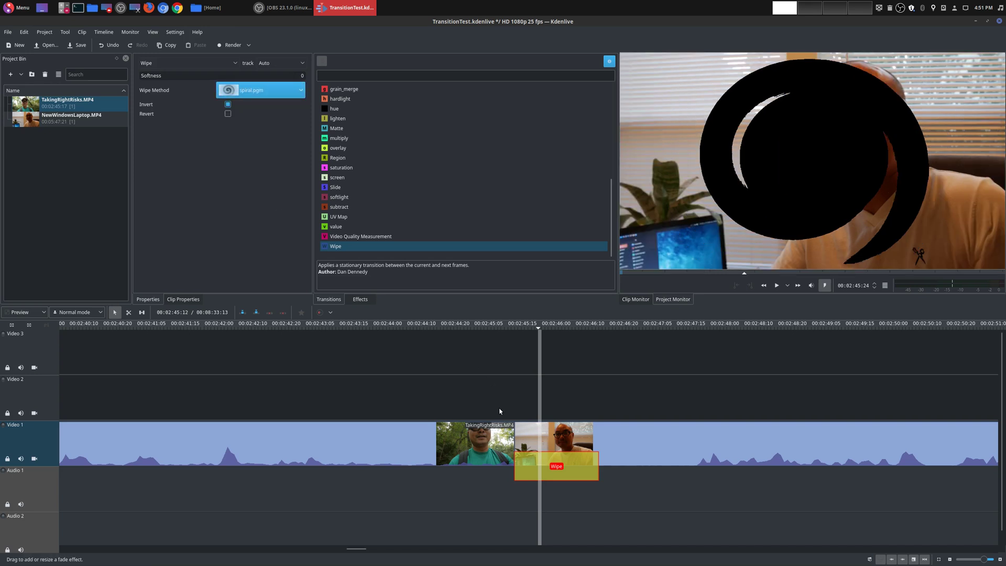
click(549, 401)
key(space)
key(space)
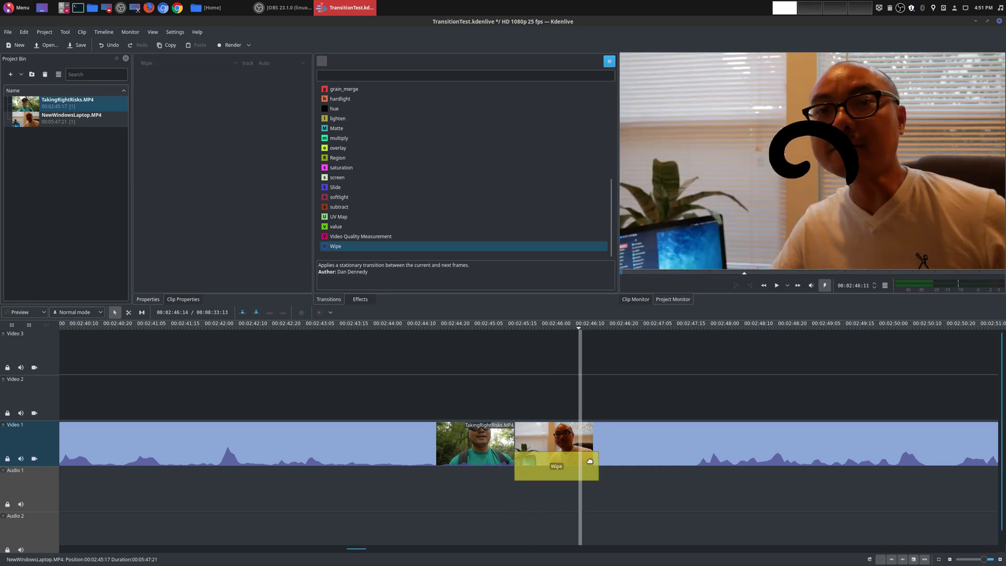
Change the wipe pattern to square2-bars.pgm and preview it.
click(580, 467)
click(272, 92)
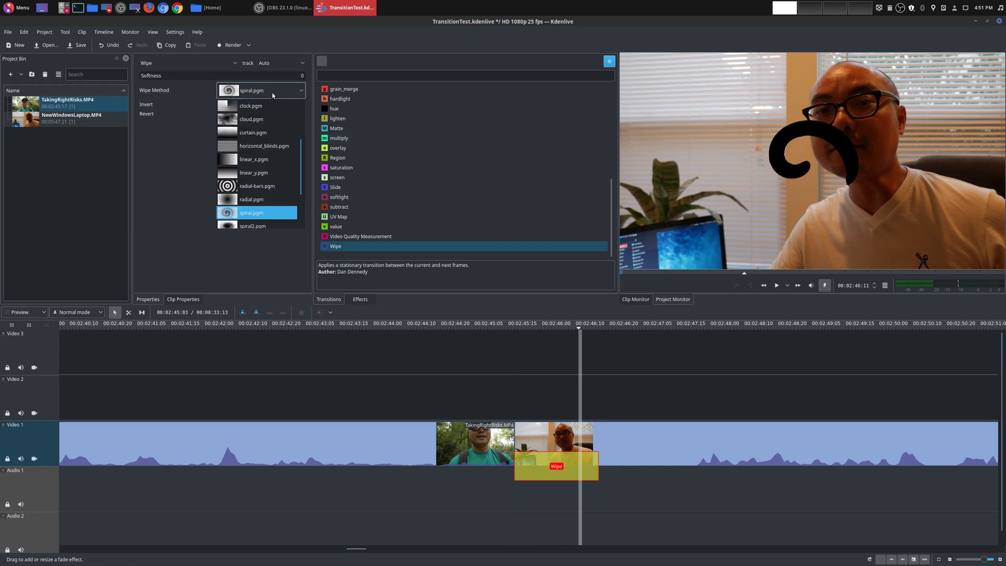
scroll(281, 173, down, 2)
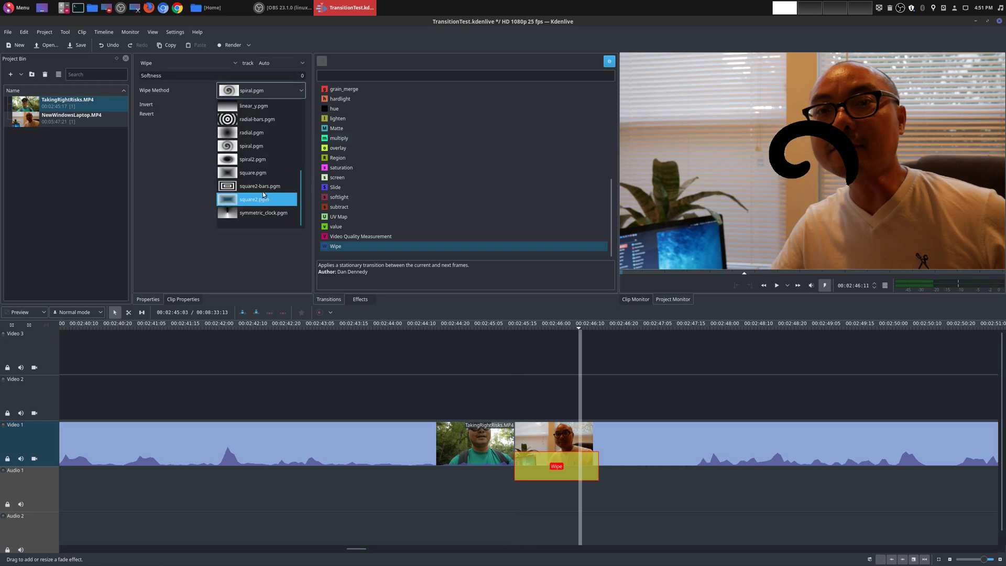
click(276, 191)
click(503, 388)
key(space)
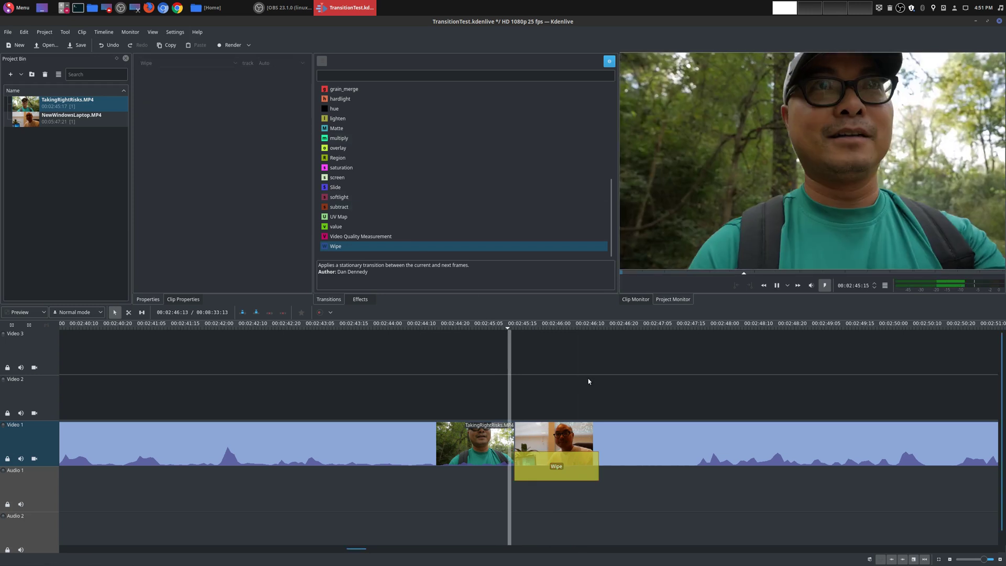
key(space)
Use the downloaded 159172-burst_-_16-9.pgm pattern, preview it, and reselect the Wipe.
click(565, 469)
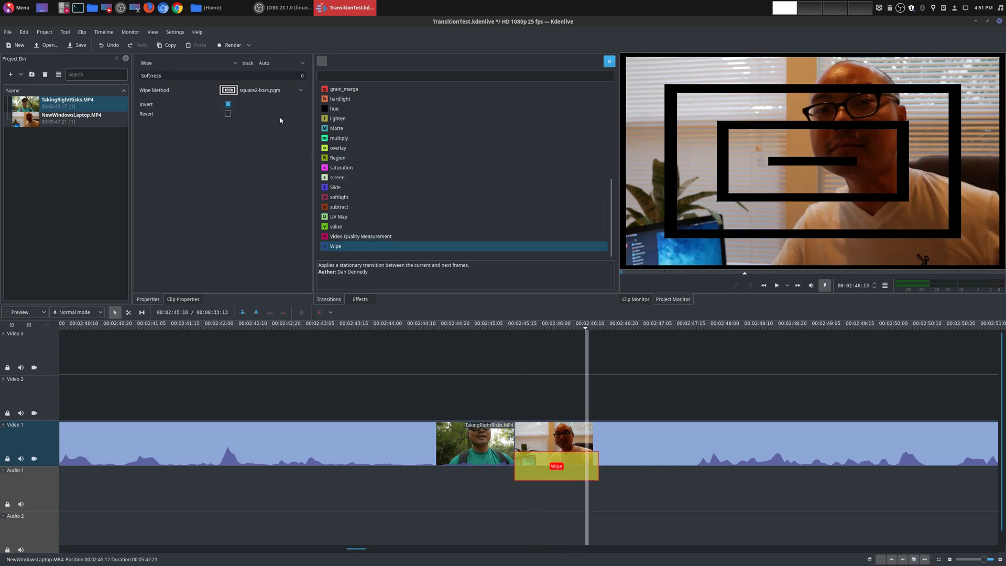
click(271, 92)
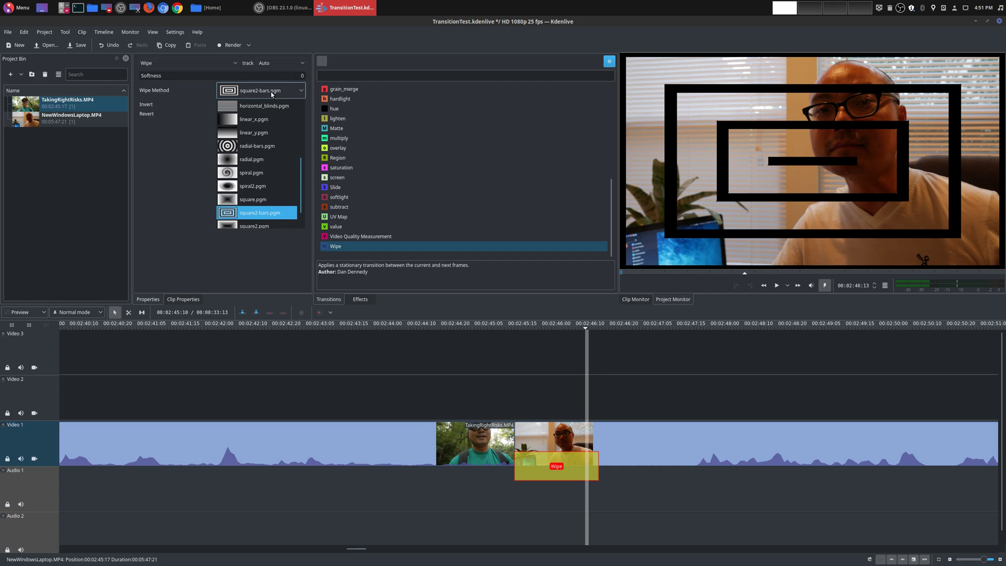
scroll(266, 157, up, 5)
click(264, 120)
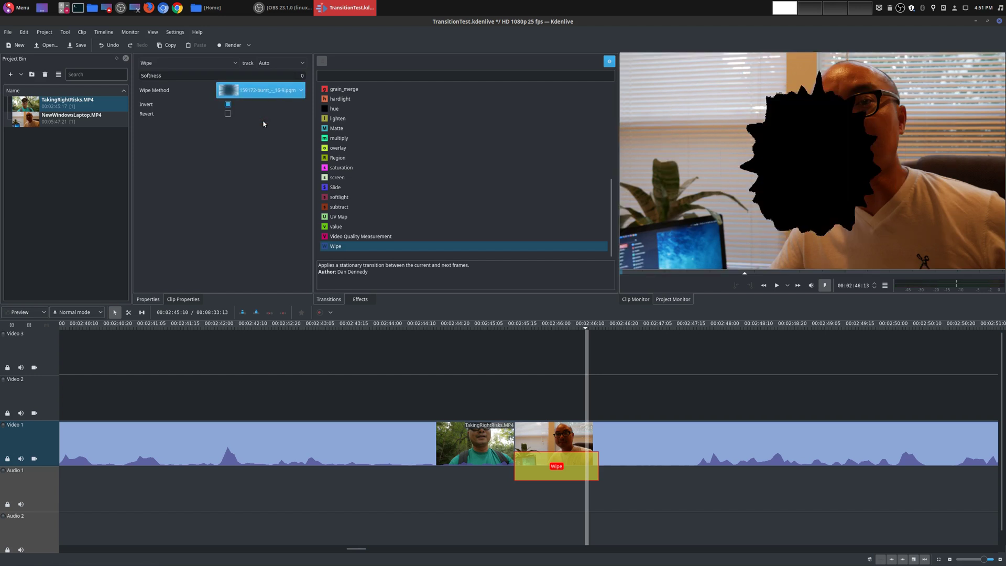
click(495, 398)
key(space)
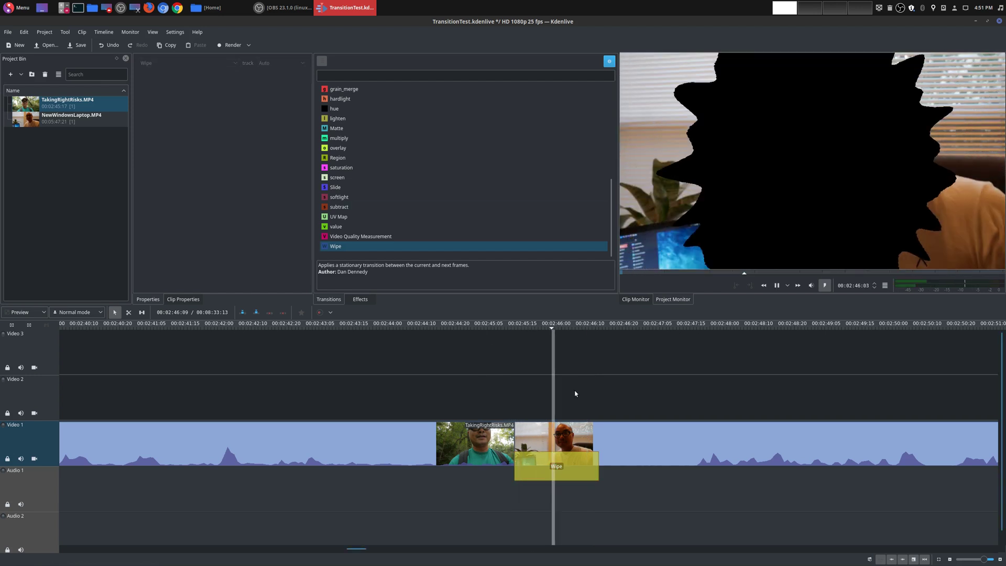
key(space)
click(534, 406)
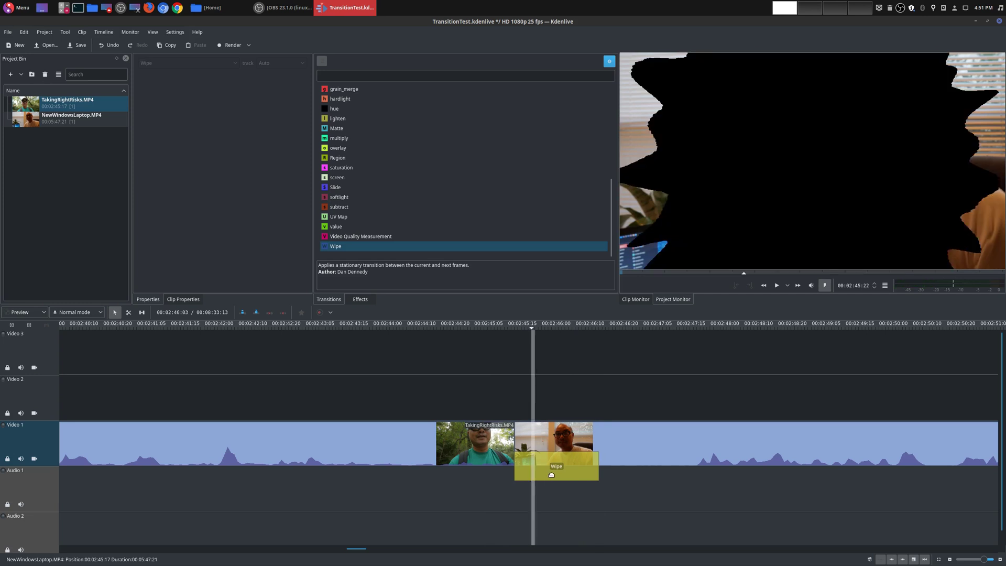
click(558, 470)
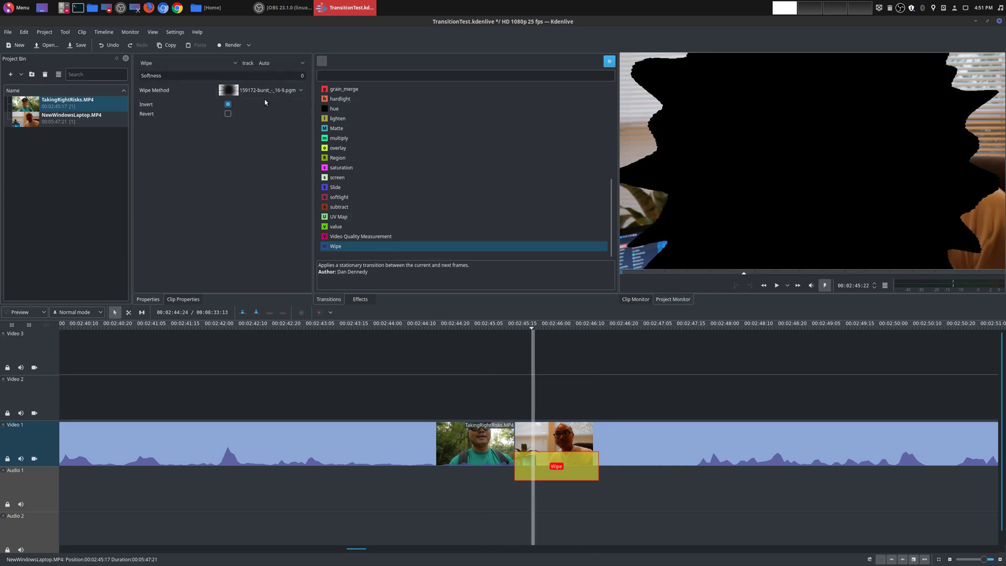
click(175, 32)
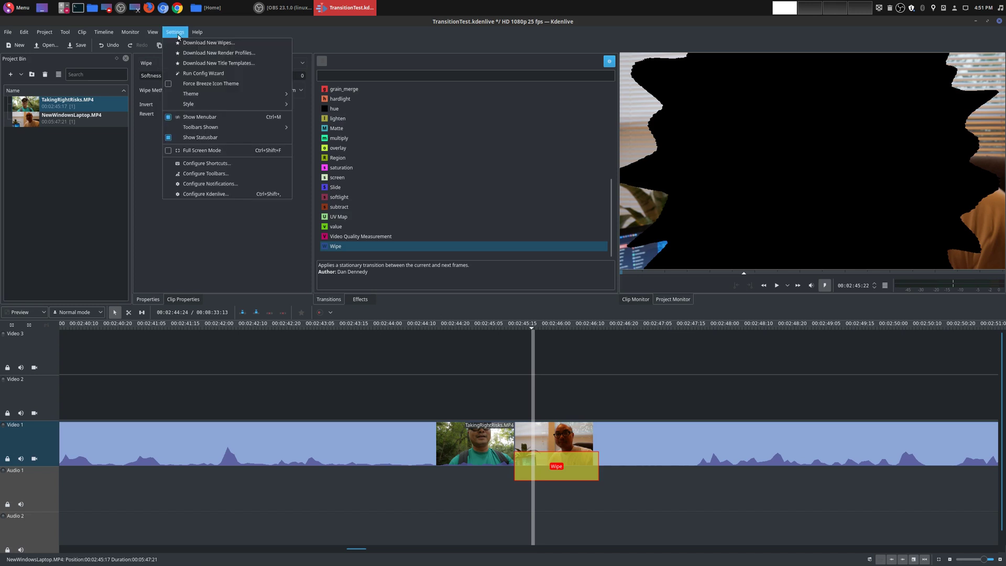
click(205, 43)
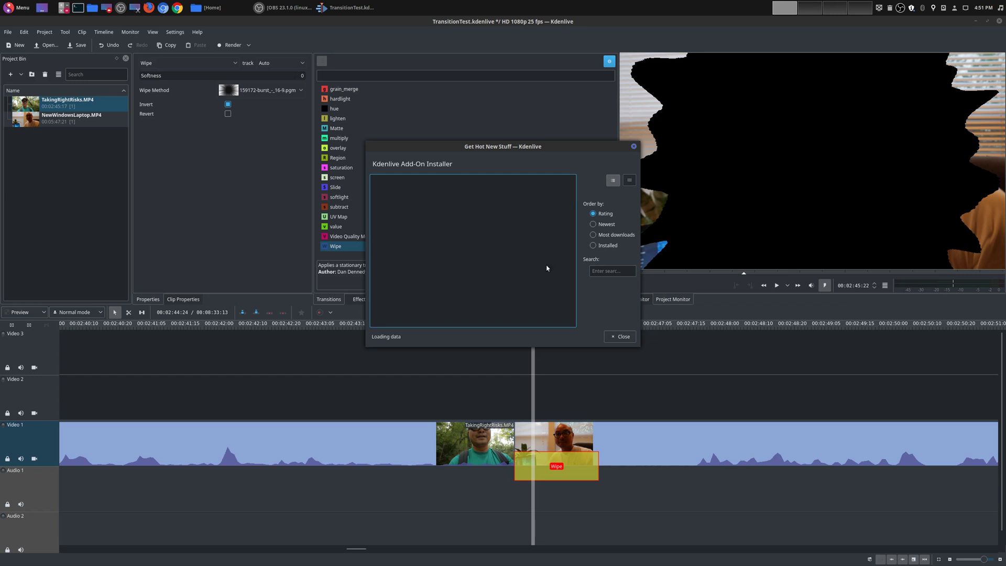
scroll(436, 225, down, 3)
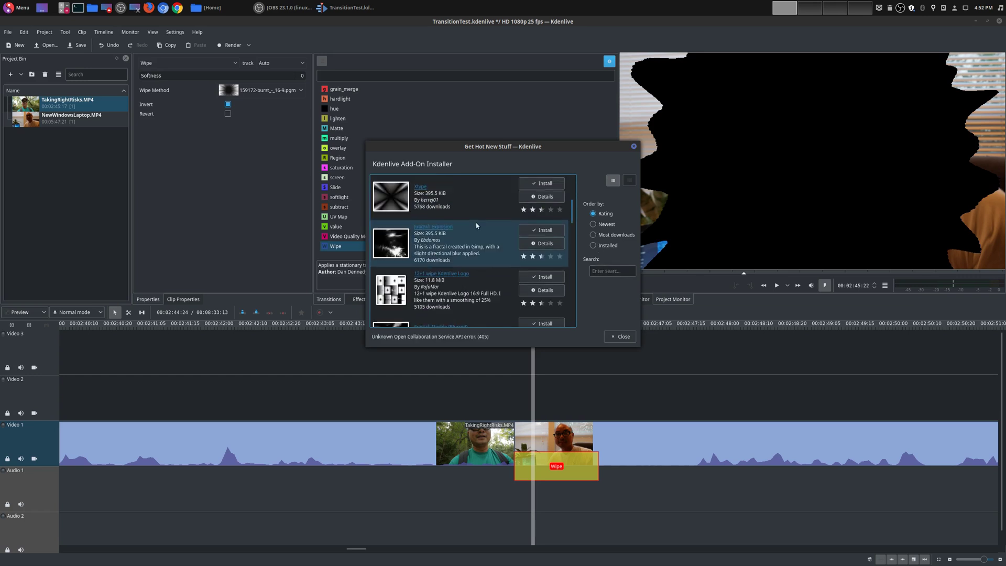
scroll(548, 232, down, 3)
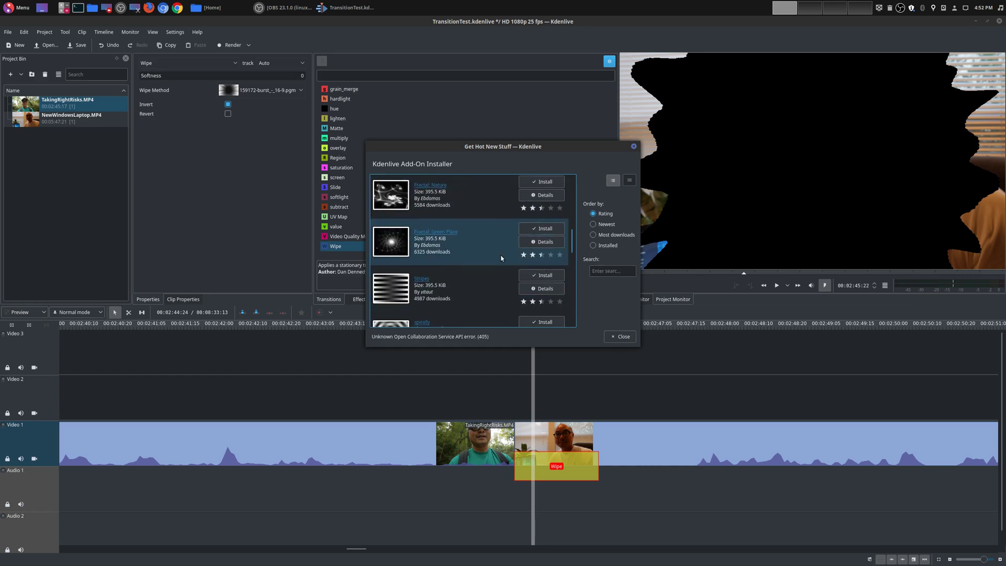
click(600, 225)
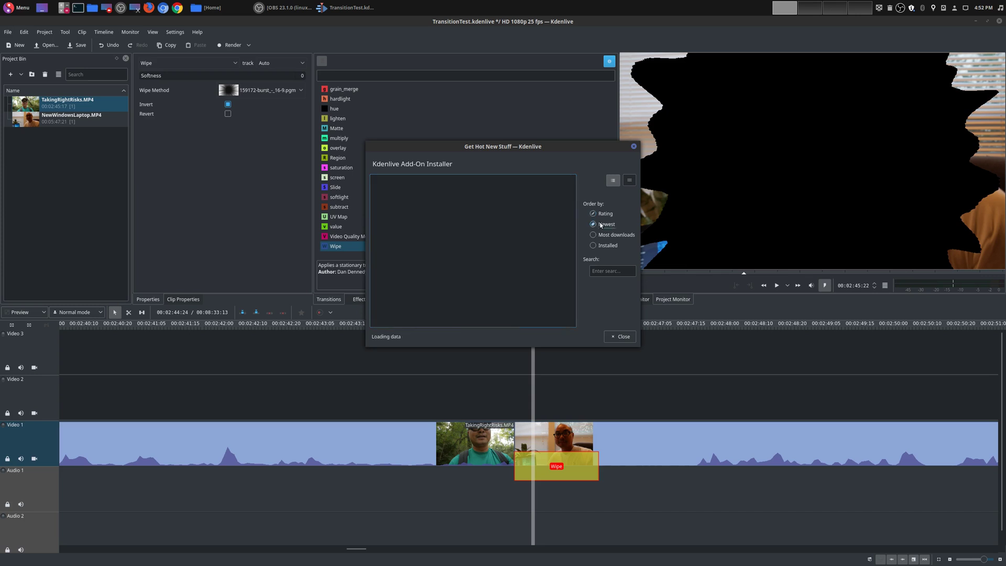
scroll(484, 235, down, 3)
scroll(484, 234, down, 5)
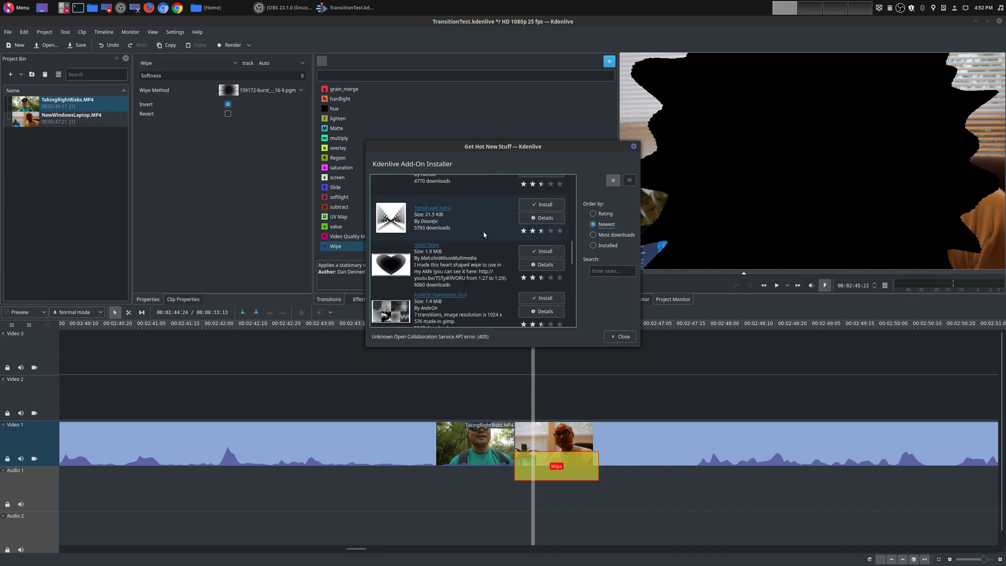
scroll(483, 228, up, 2)
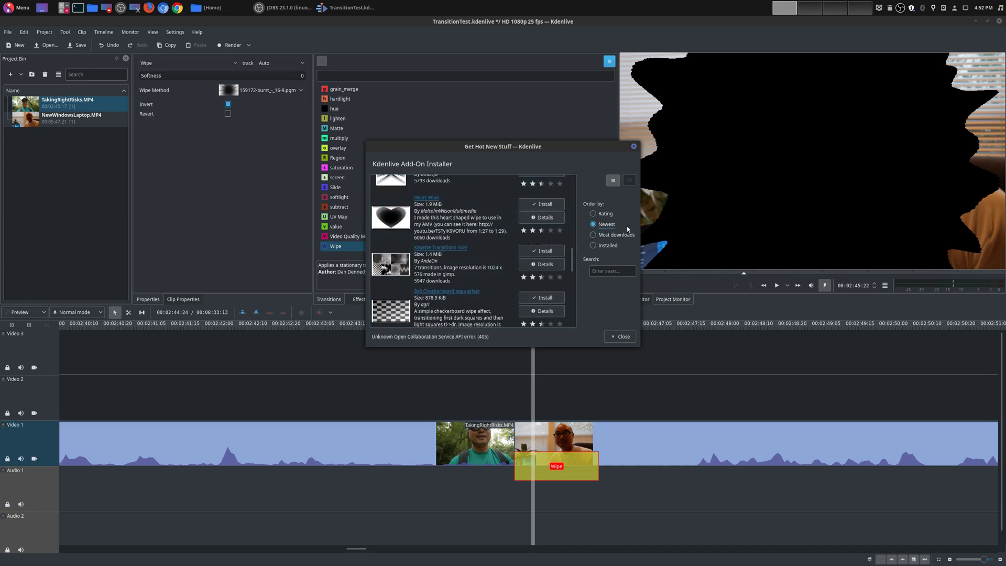
click(617, 234)
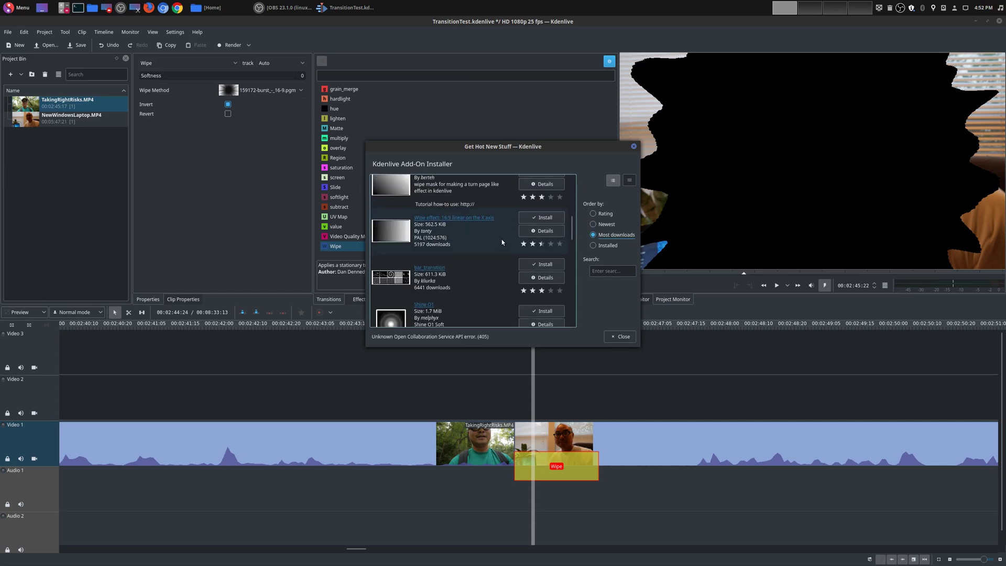
click(606, 246)
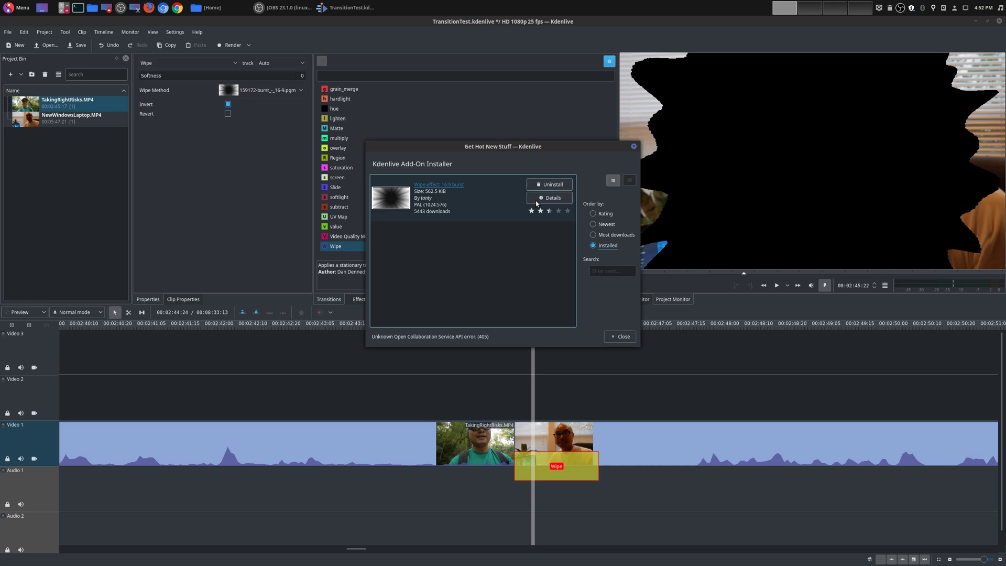
click(608, 214)
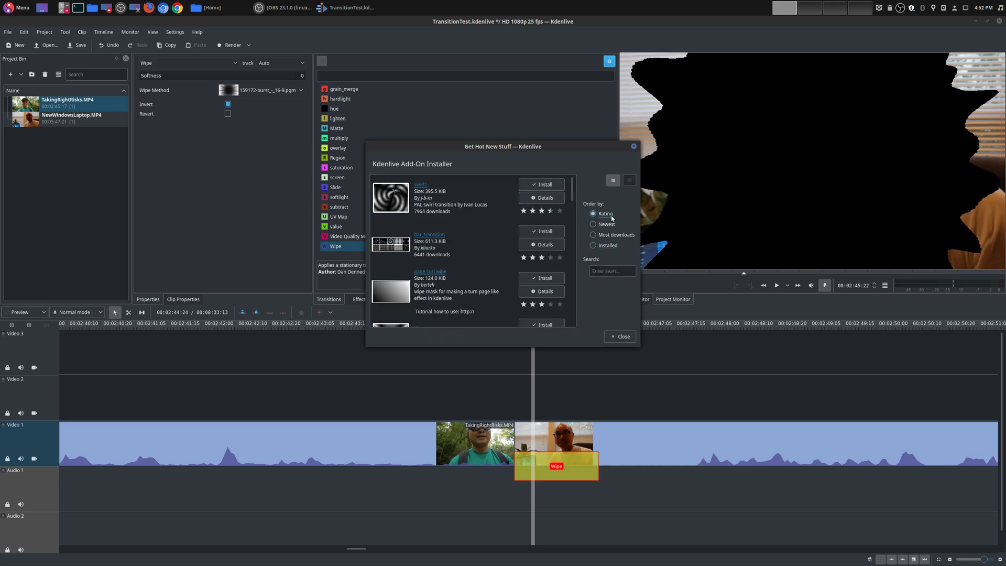
scroll(472, 241, down, 5)
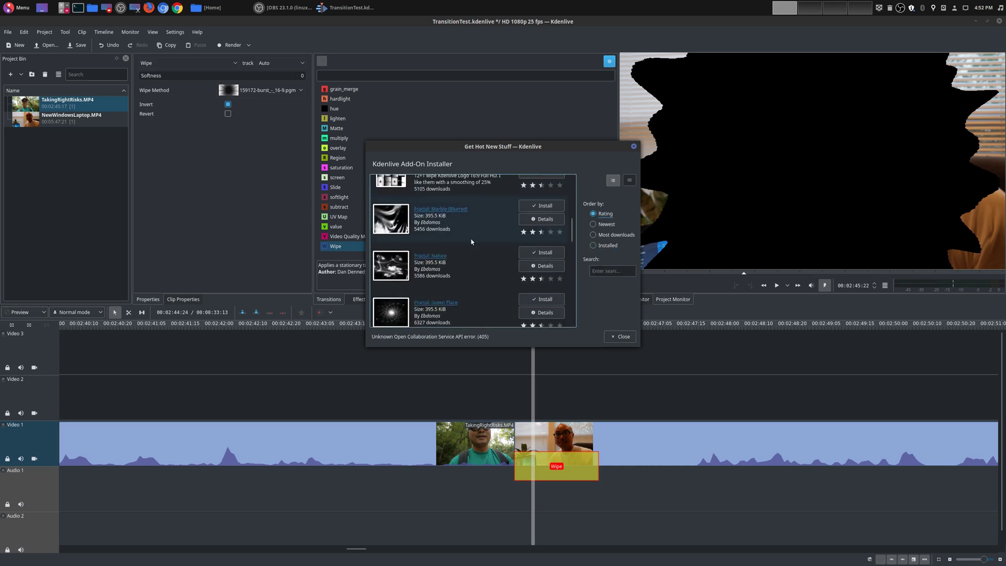
scroll(472, 242, down, 3)
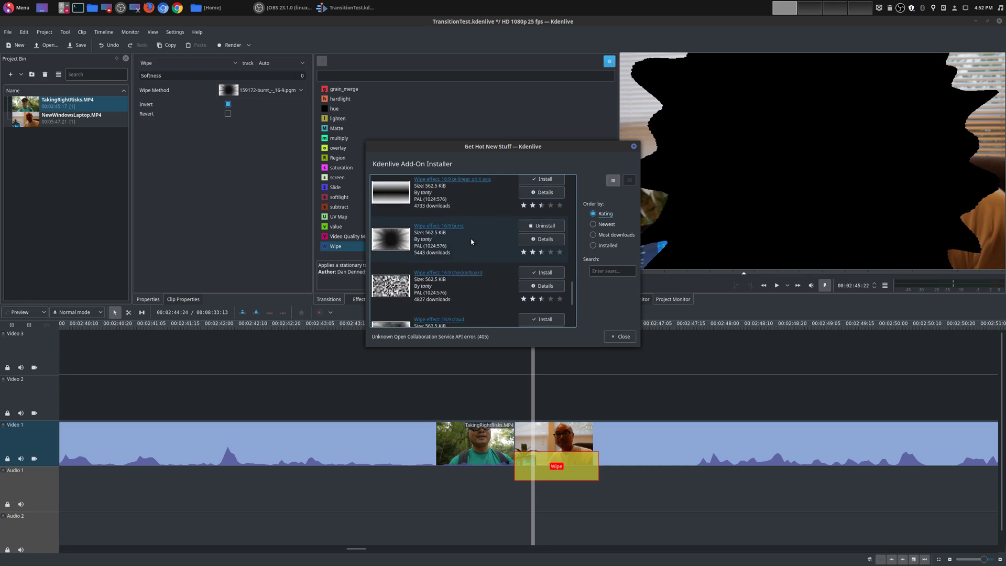
scroll(471, 242, down, 5)
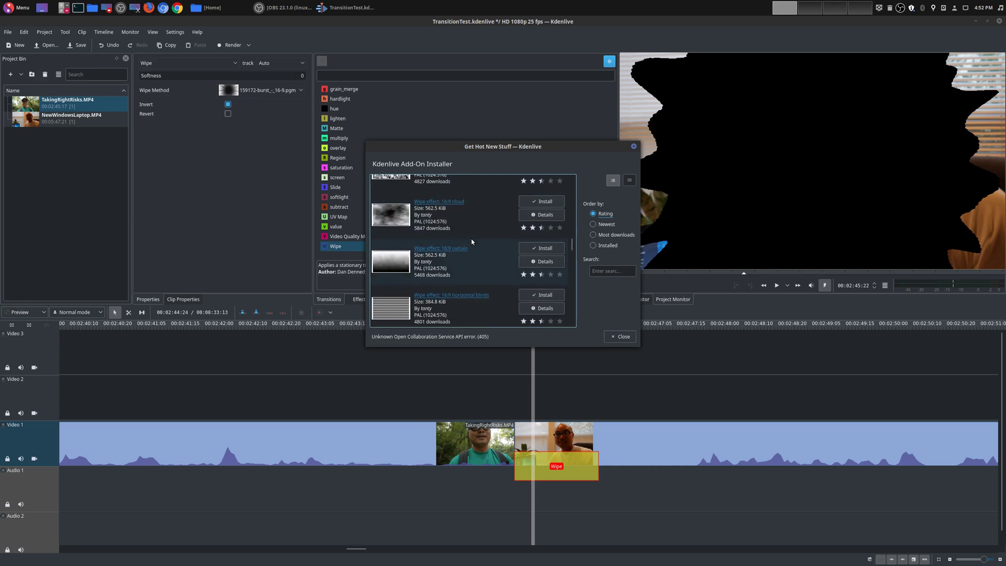
scroll(478, 236, down, 5)
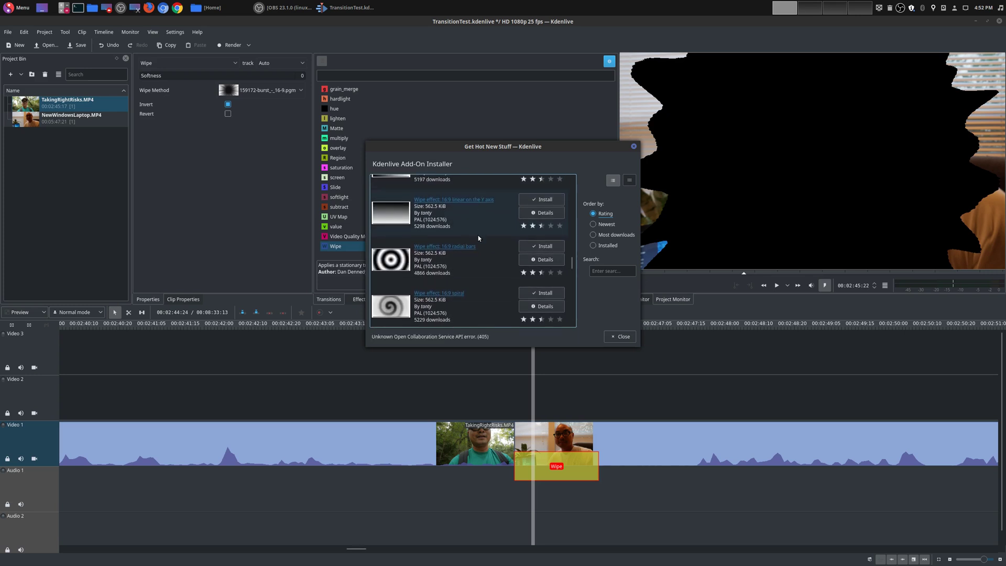
scroll(471, 232, down, 1)
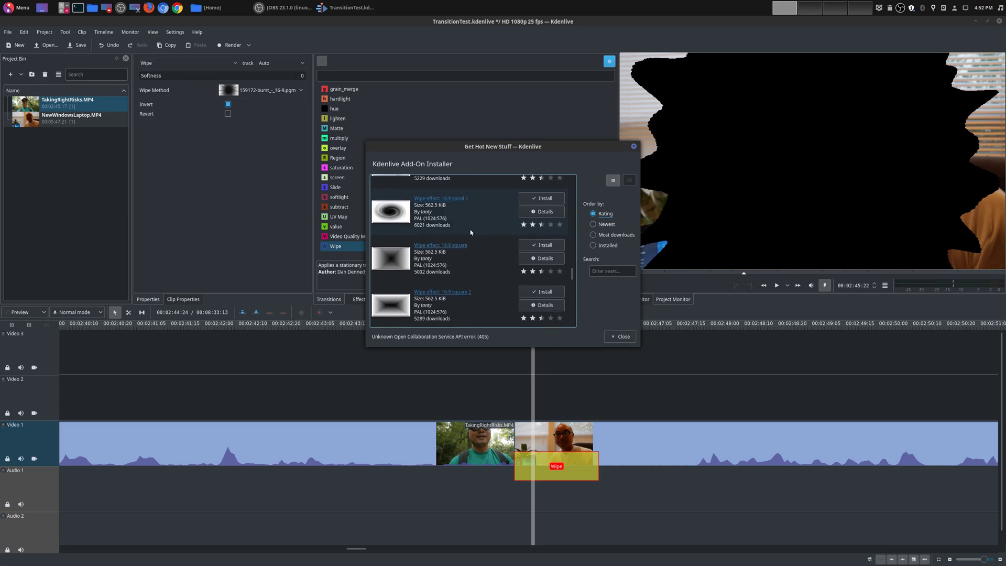
scroll(470, 229, down, 2)
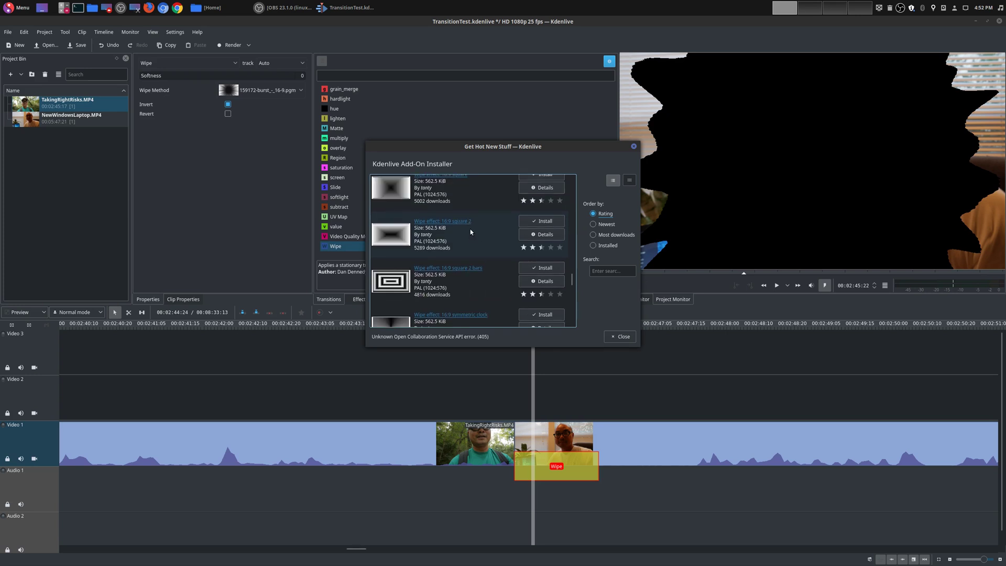
scroll(470, 231, down, 5)
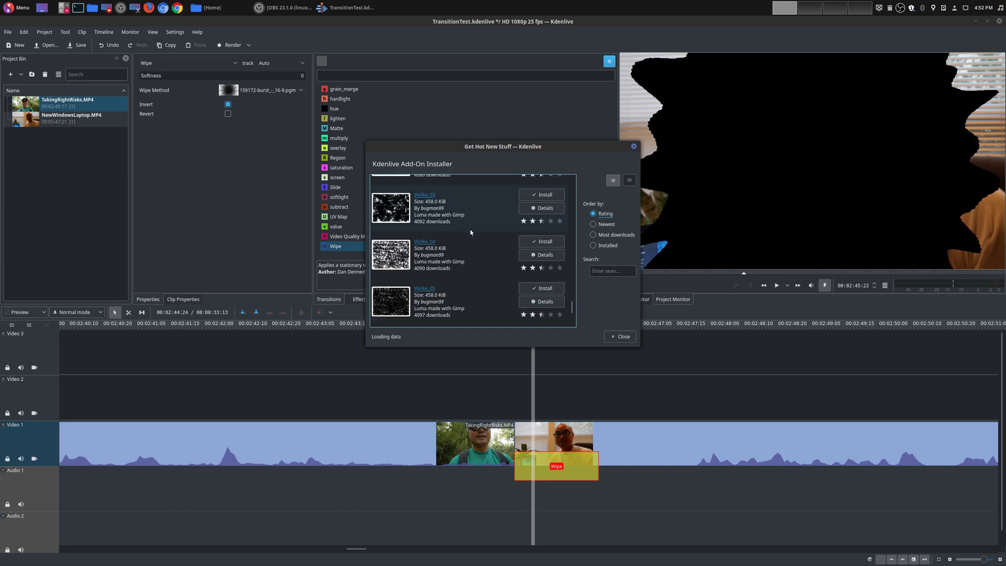
scroll(470, 229, down, 2)
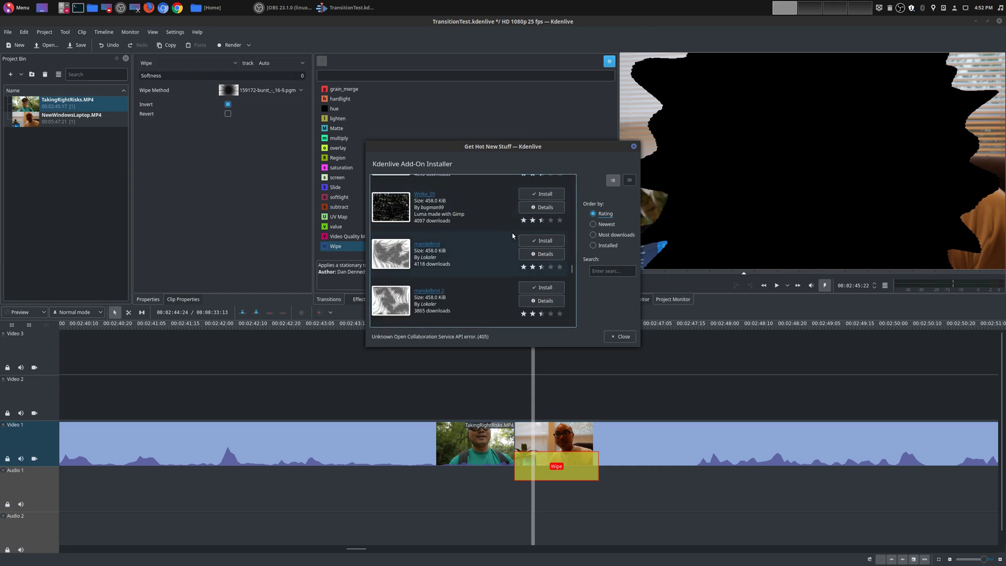
scroll(461, 247, down, 6)
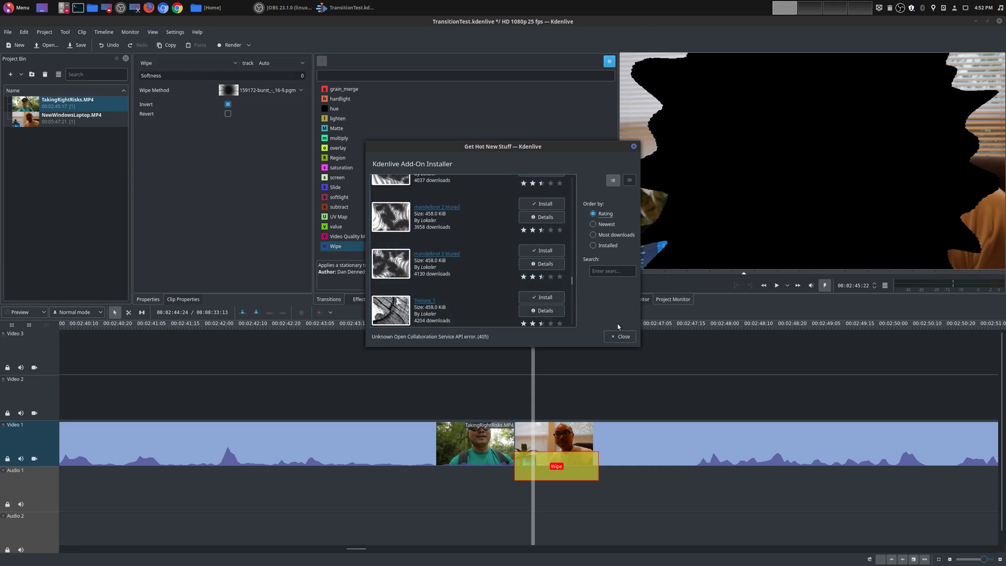
Close the add-on installer, move the laptop clip up to Video 2, and preview the wipe.
click(621, 336)
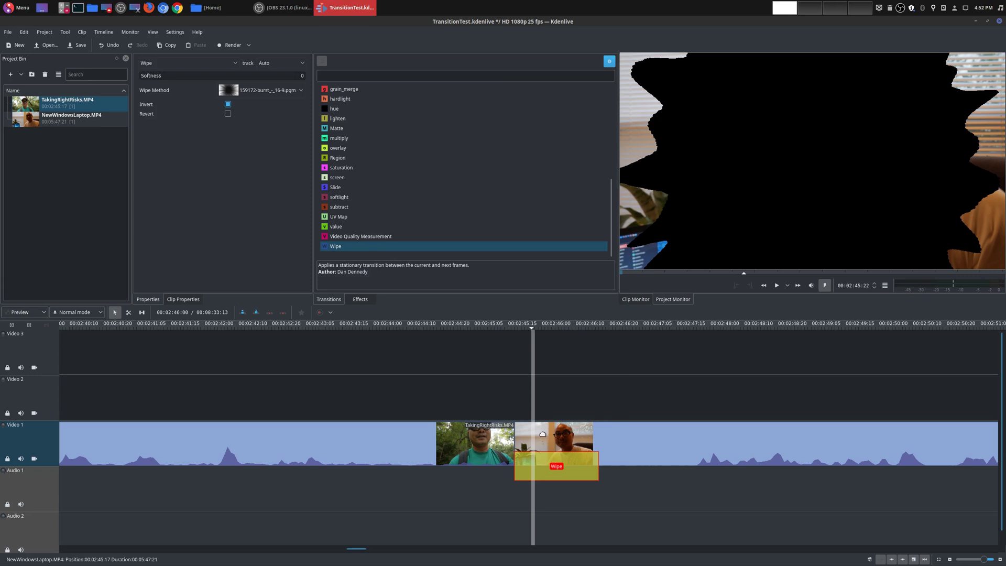
drag(601, 431, 589, 392)
click(454, 357)
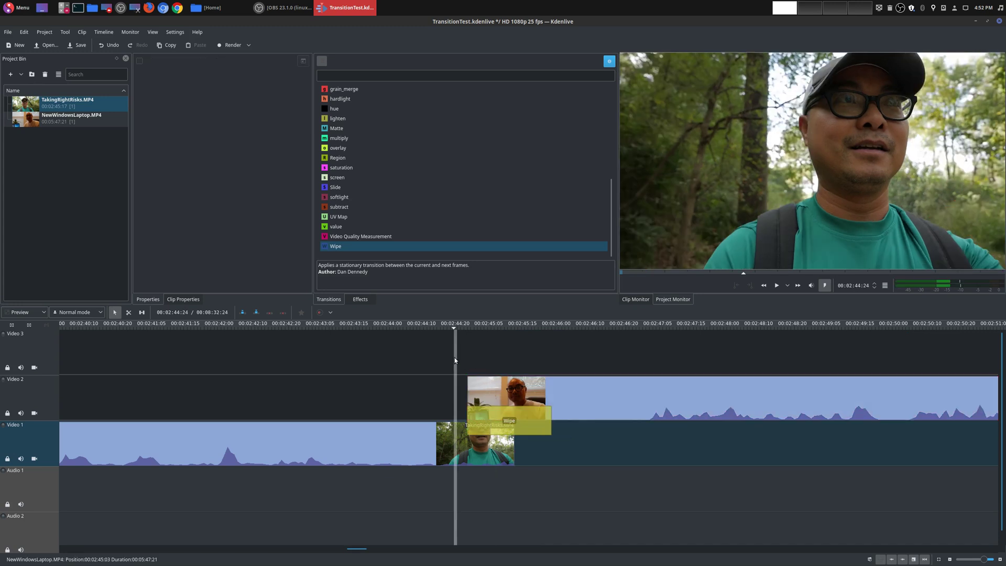
key(space)
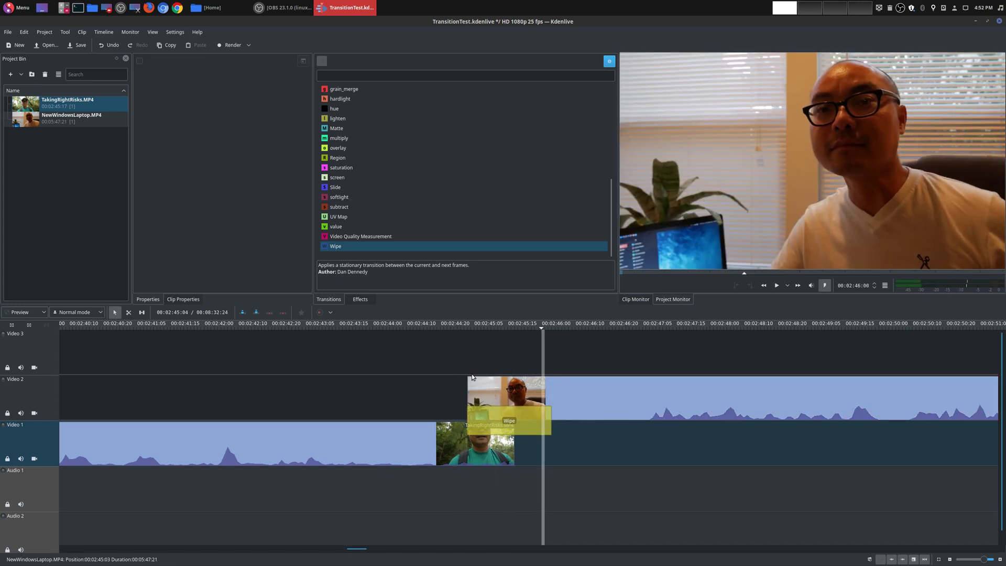
click(482, 361)
key(space)
key(space)
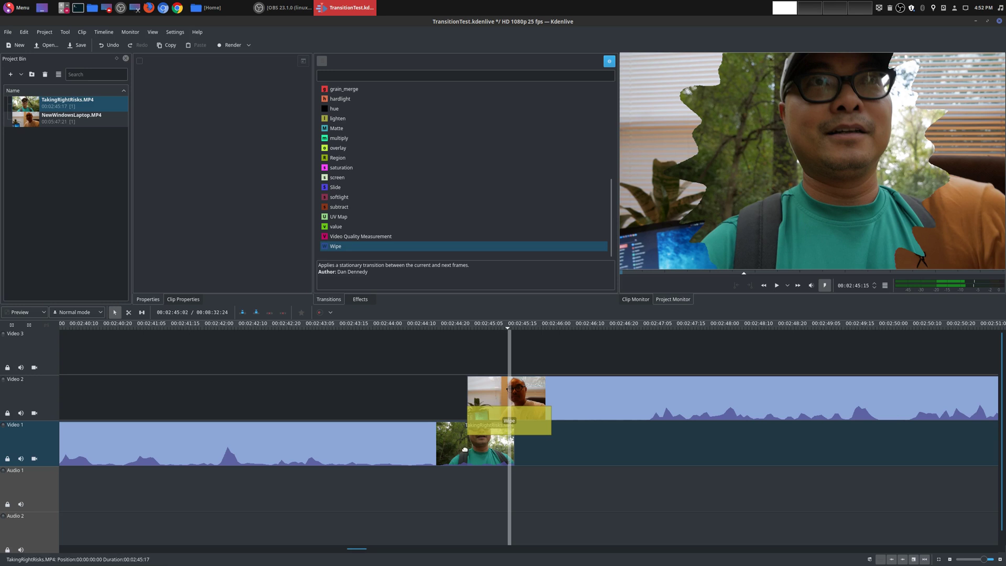
Return the laptop clip and its Wipe to Video 2, sliding them slightly earlier.
drag(574, 400, 622, 446)
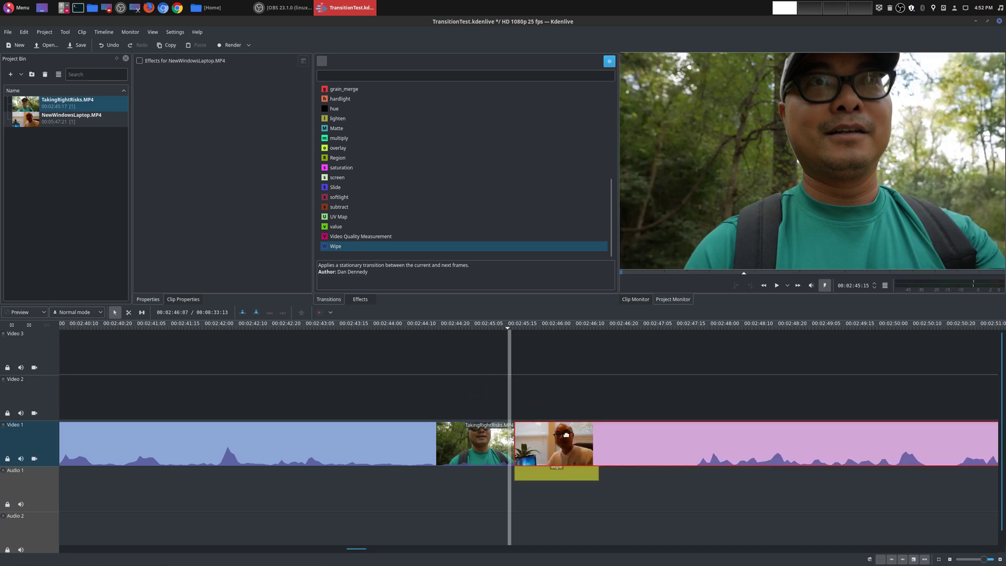
drag(551, 399, 590, 401)
drag(610, 448, 502, 363)
drag(629, 398, 602, 399)
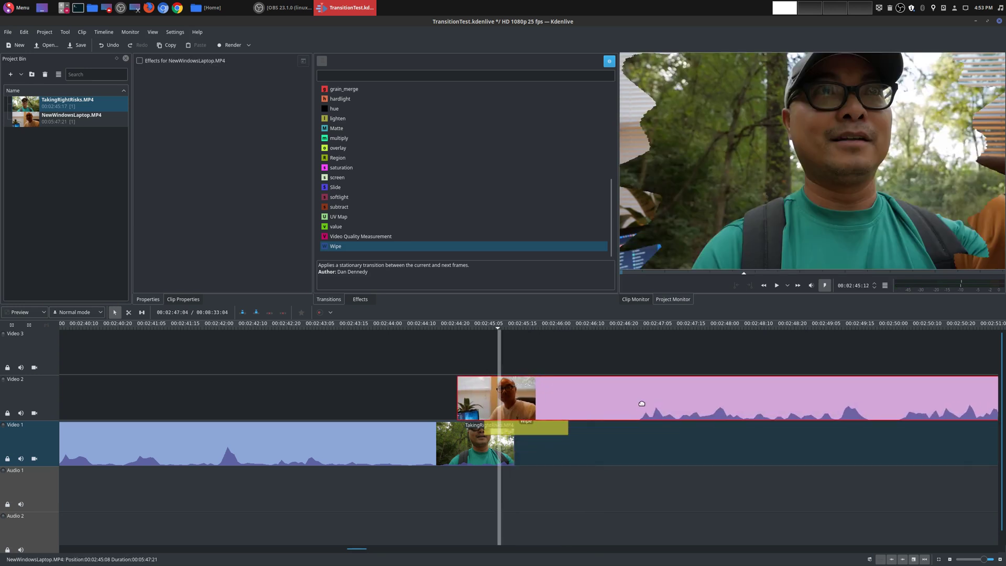
drag(531, 427, 502, 433)
Set the wipe pattern to checkerboard_small.pgm and preview it.
click(502, 434)
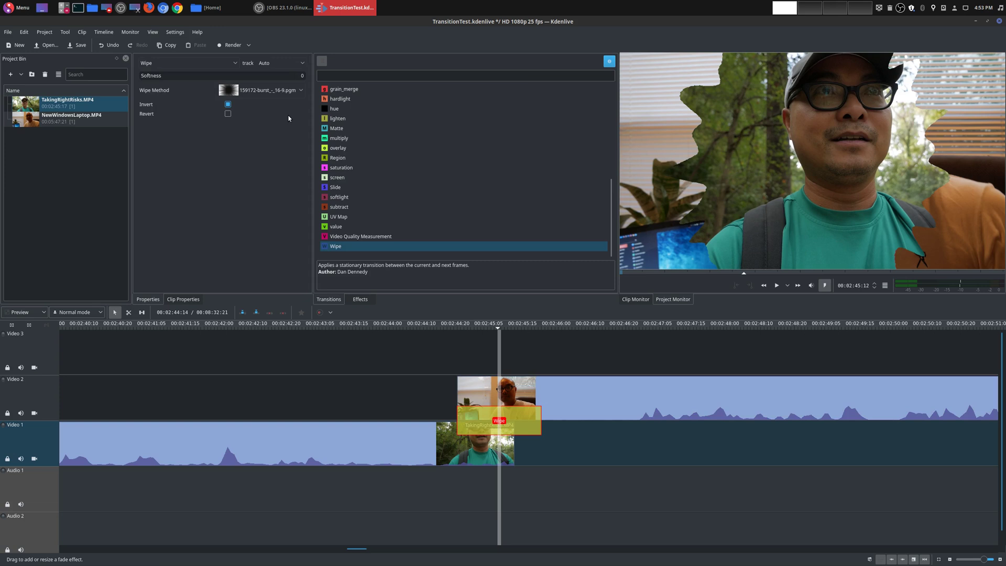
click(269, 96)
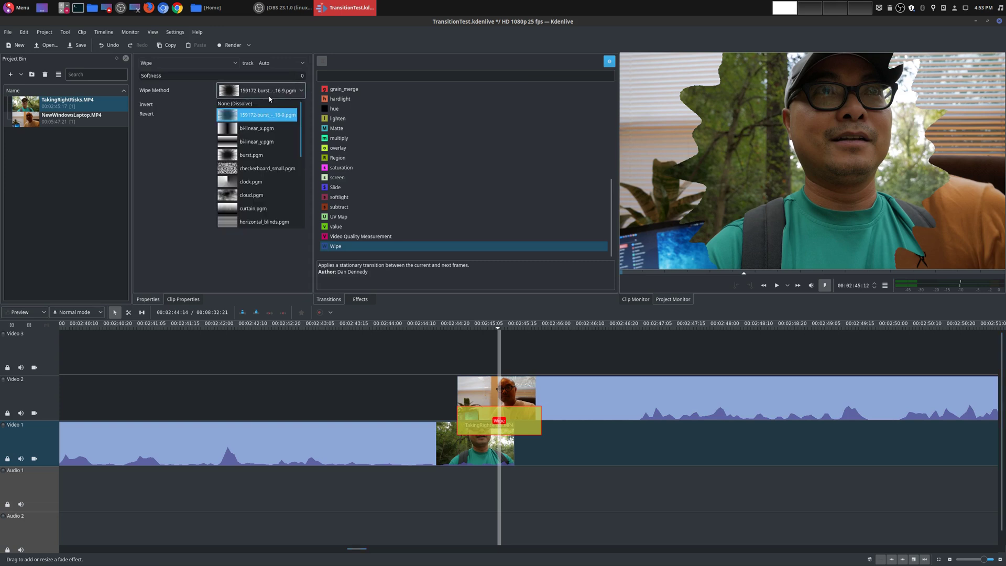
click(277, 170)
click(440, 359)
key(space)
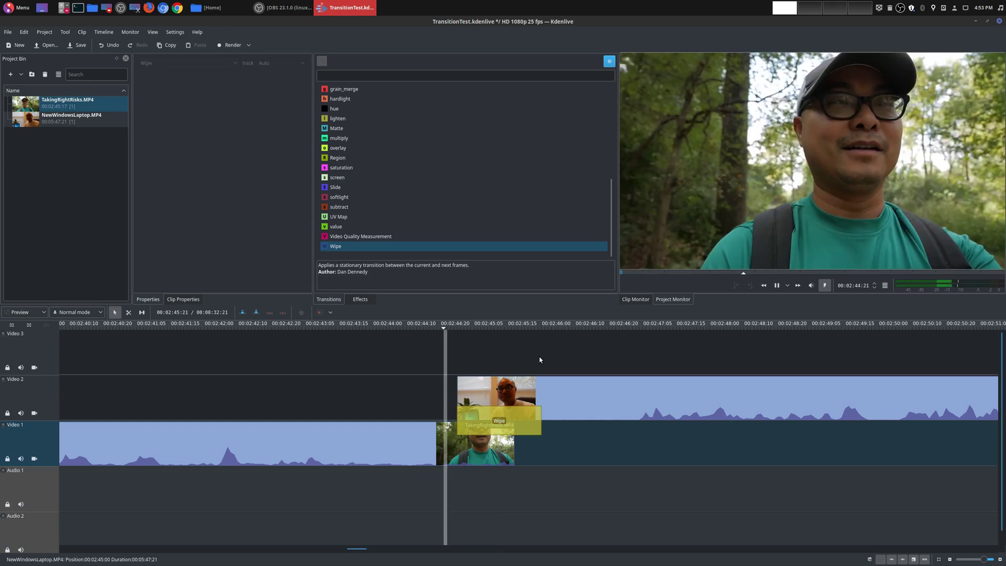
key(space)
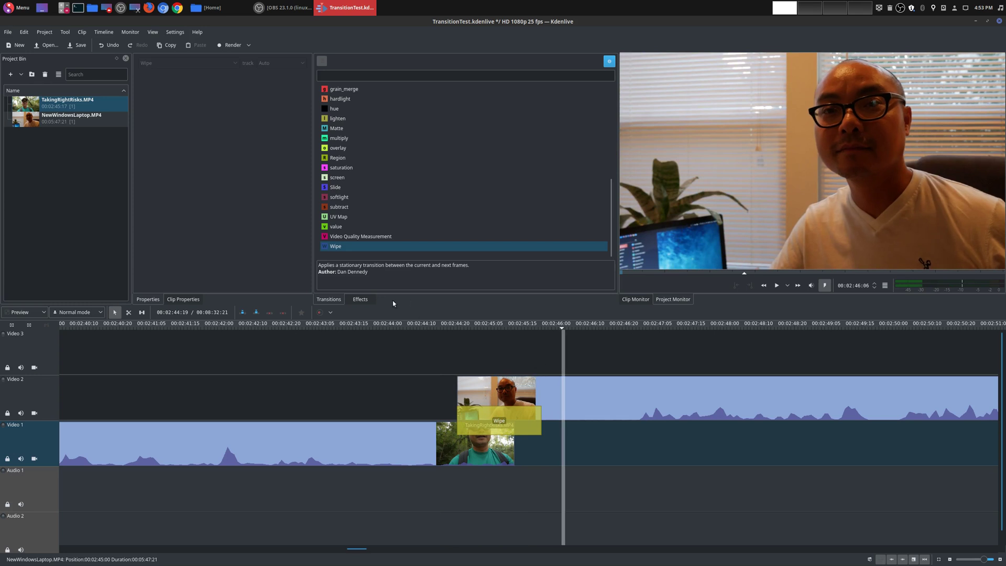
click(487, 354)
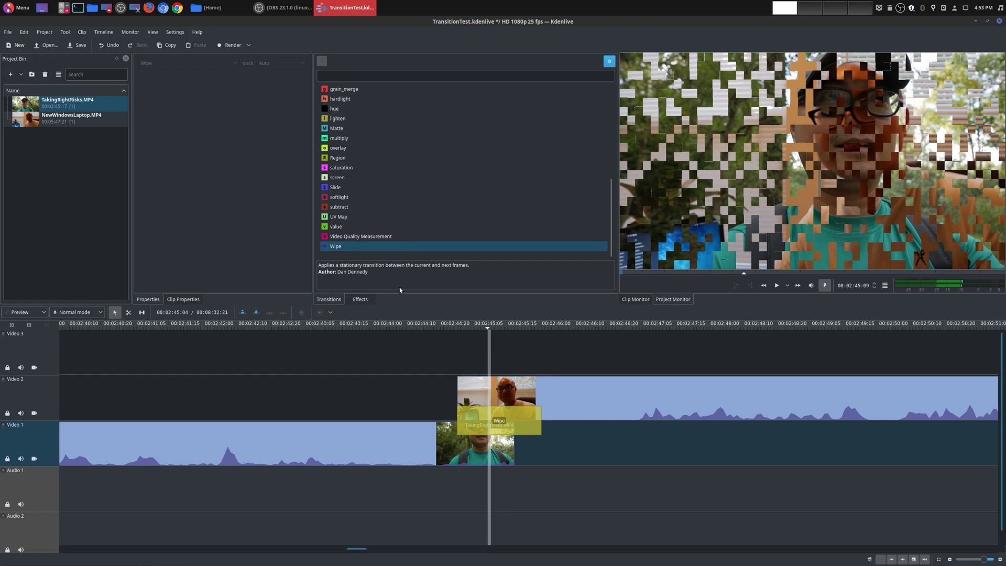
Switch the wipe pattern to curtain.pgm and play the curtain wipe.
click(497, 426)
click(285, 92)
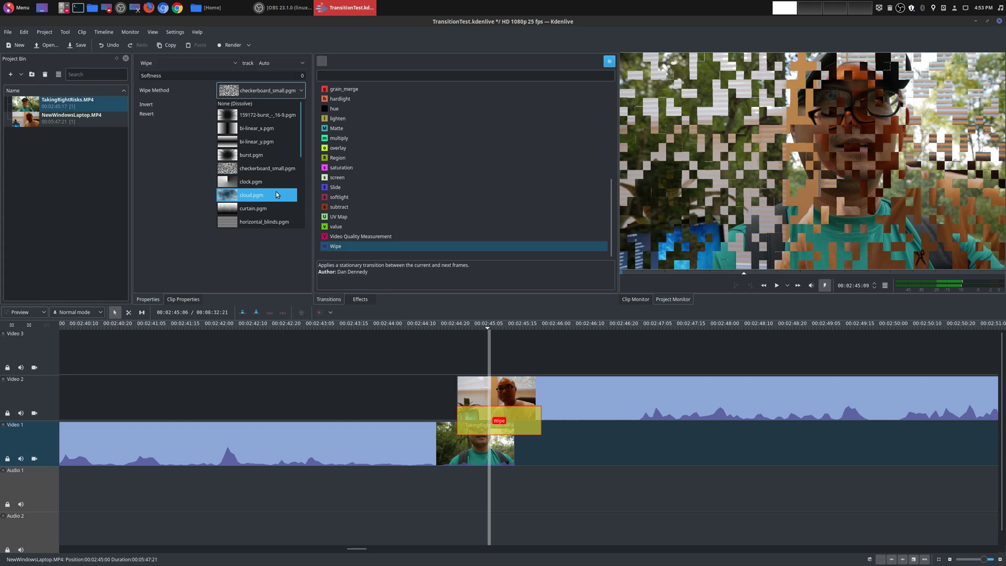
click(269, 209)
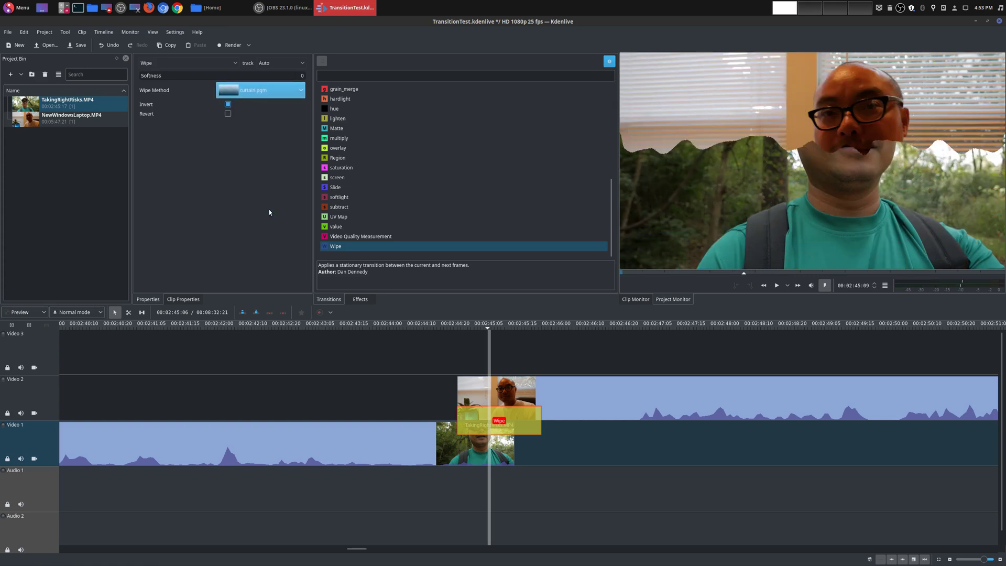
click(445, 351)
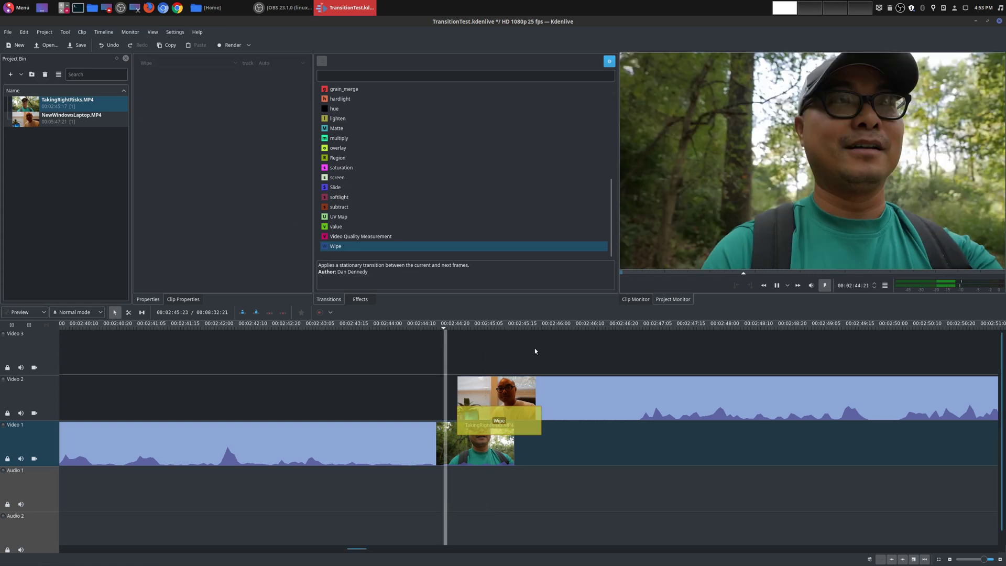
key(space)
click(484, 358)
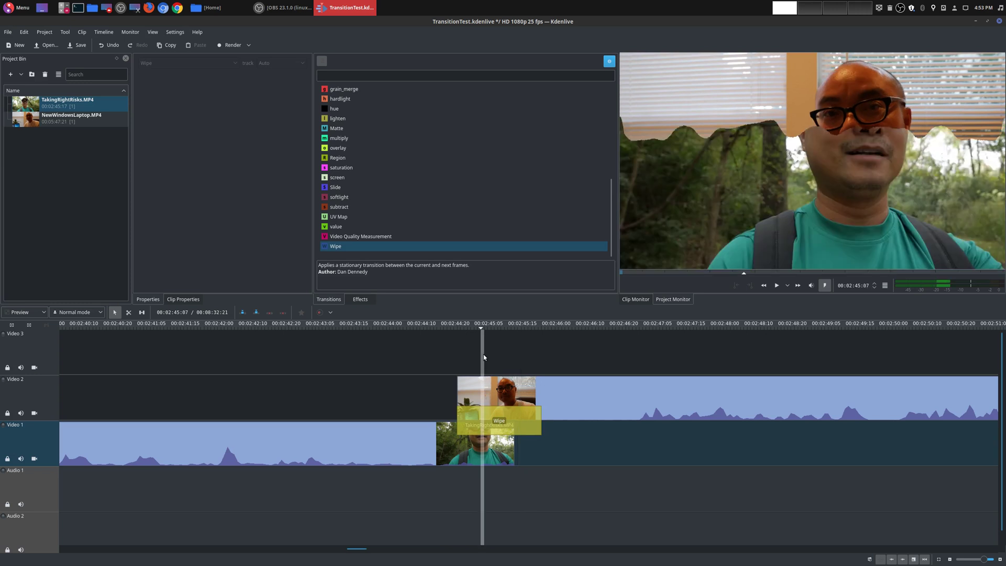
key(space)
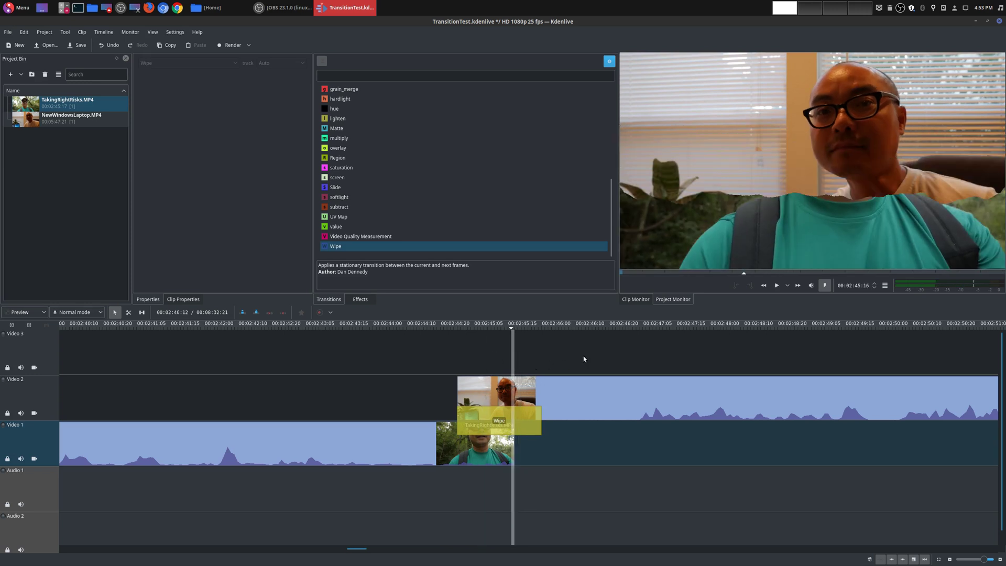
Slide the NewWindowsLaptop clip on Video 2 further earlier and play back the curtain wipe.
drag(615, 400, 586, 404)
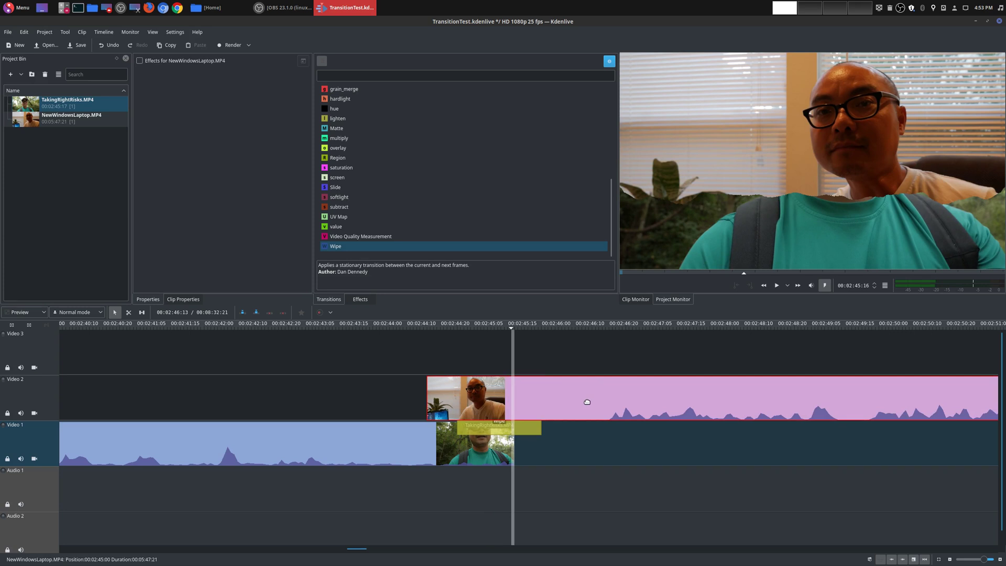
click(412, 356)
key(space)
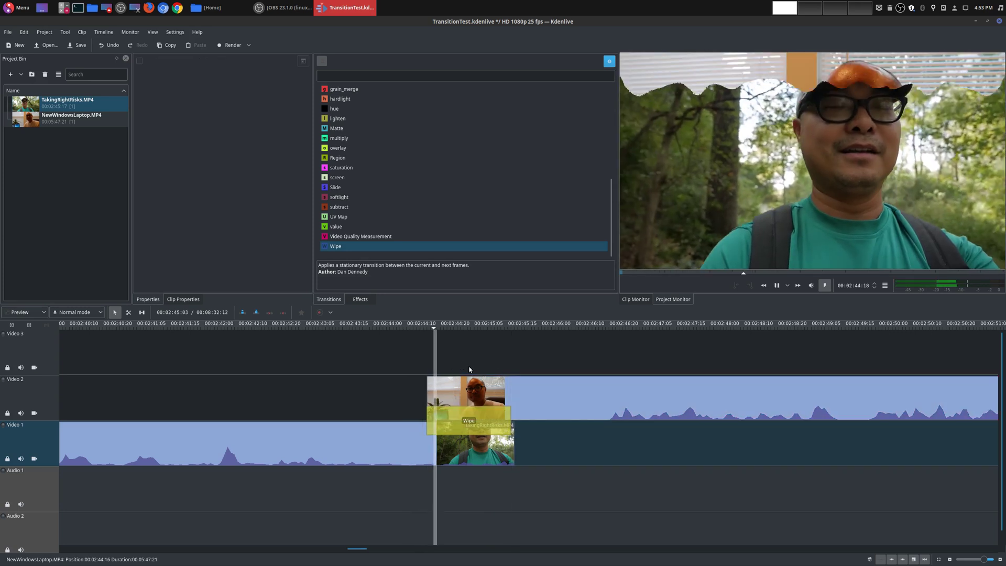
click(471, 360)
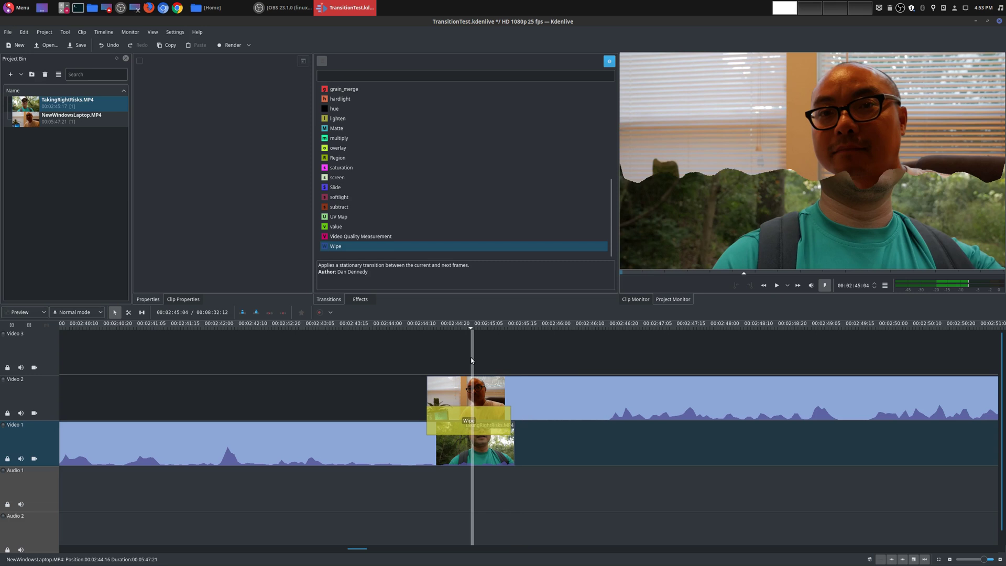
Look through the Wipe transition's pattern list, leaving curtain.pgm selected.
click(477, 419)
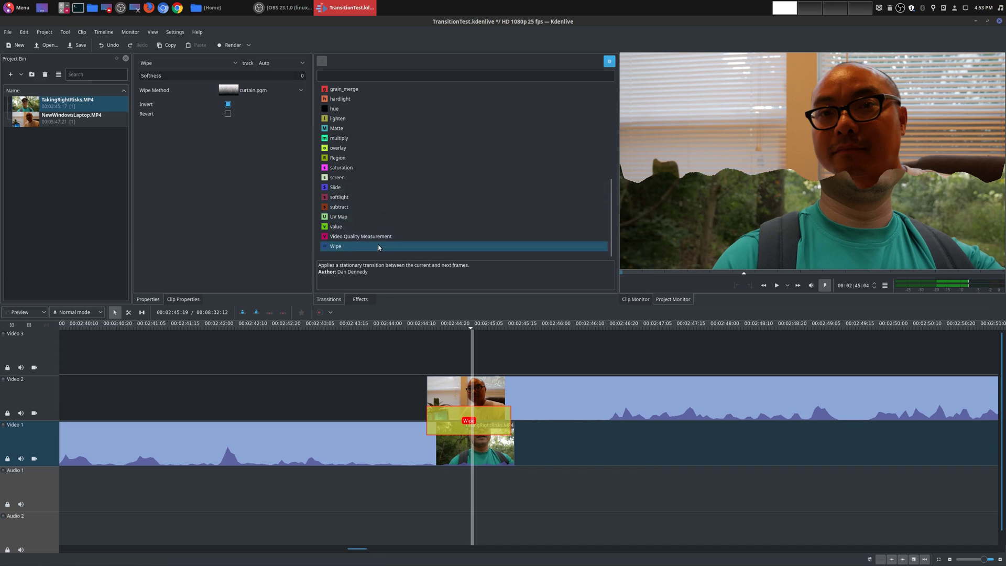
click(266, 85)
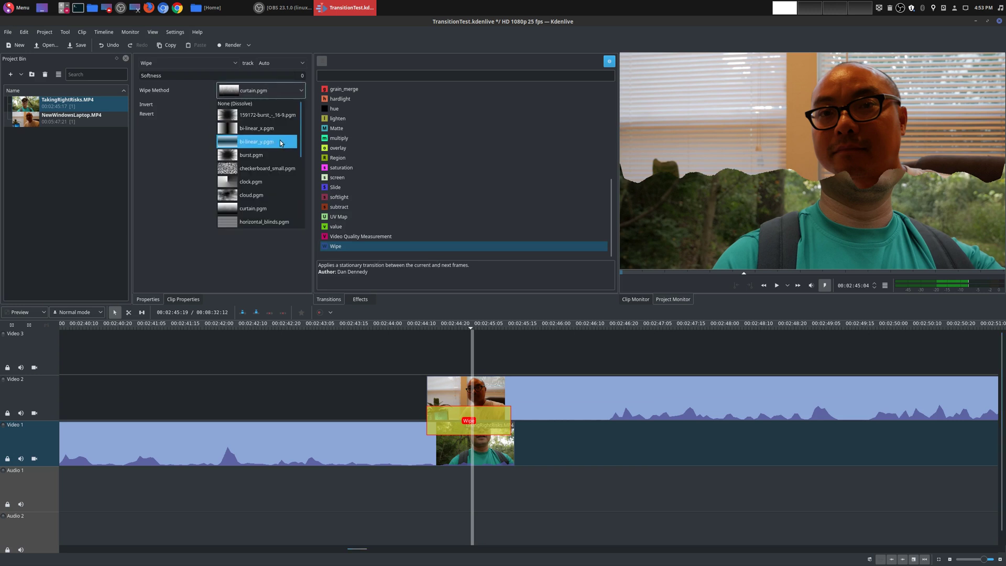
scroll(279, 139, down, 3)
scroll(286, 209, up, 5)
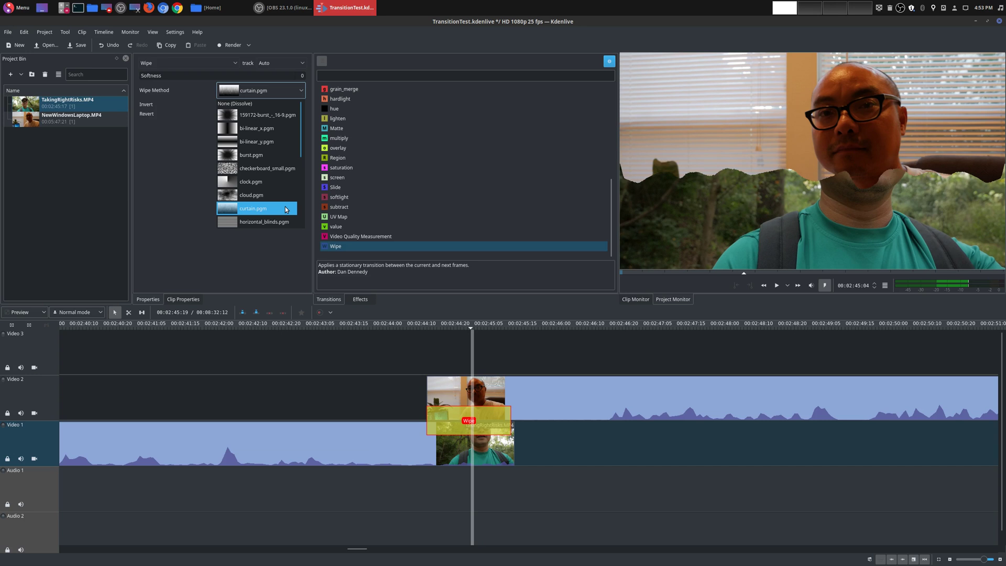
scroll(285, 207, down, 5)
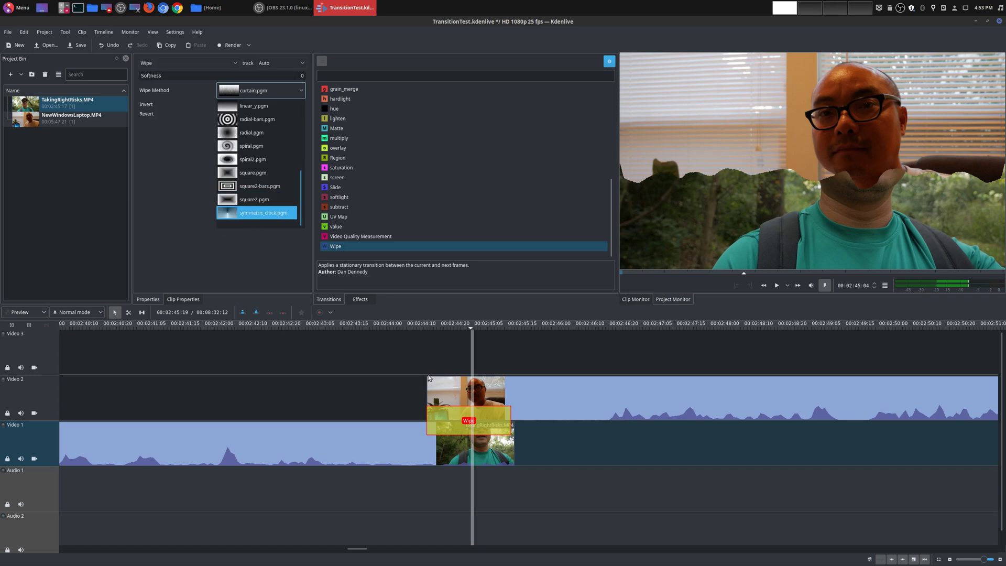
click(413, 354)
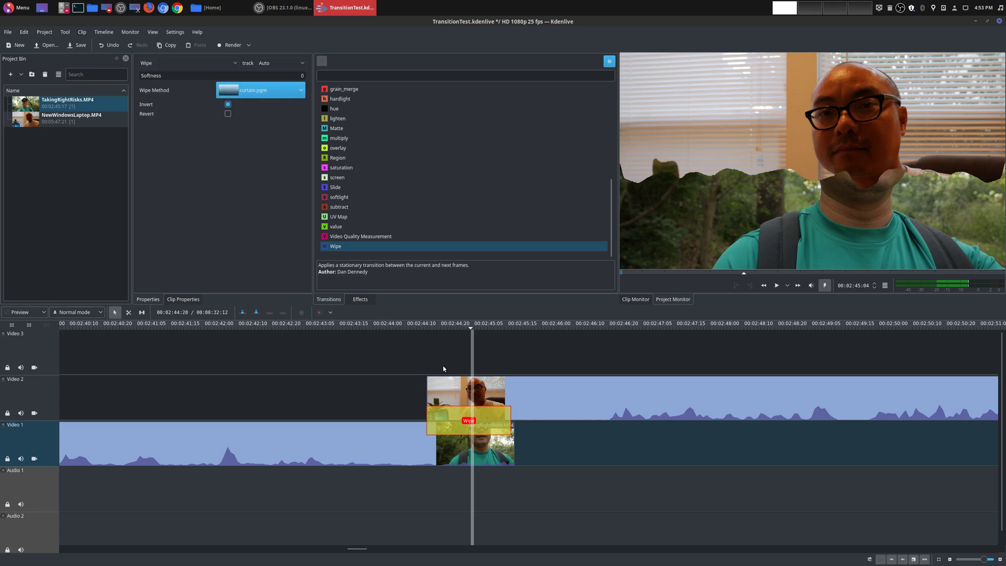
Place the playhead at the transition's start, then slightly into the wipe.
click(420, 362)
click(439, 364)
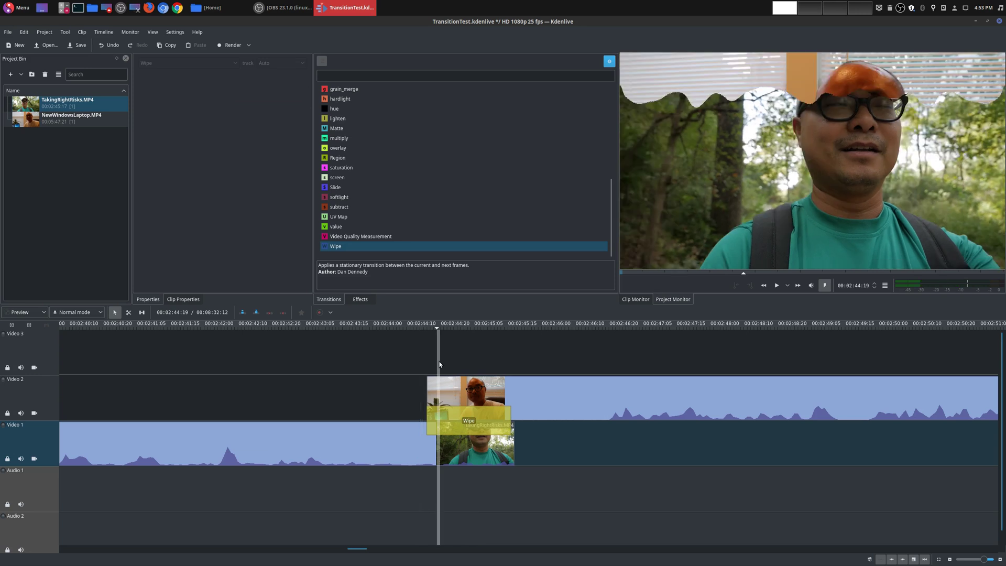
click(455, 360)
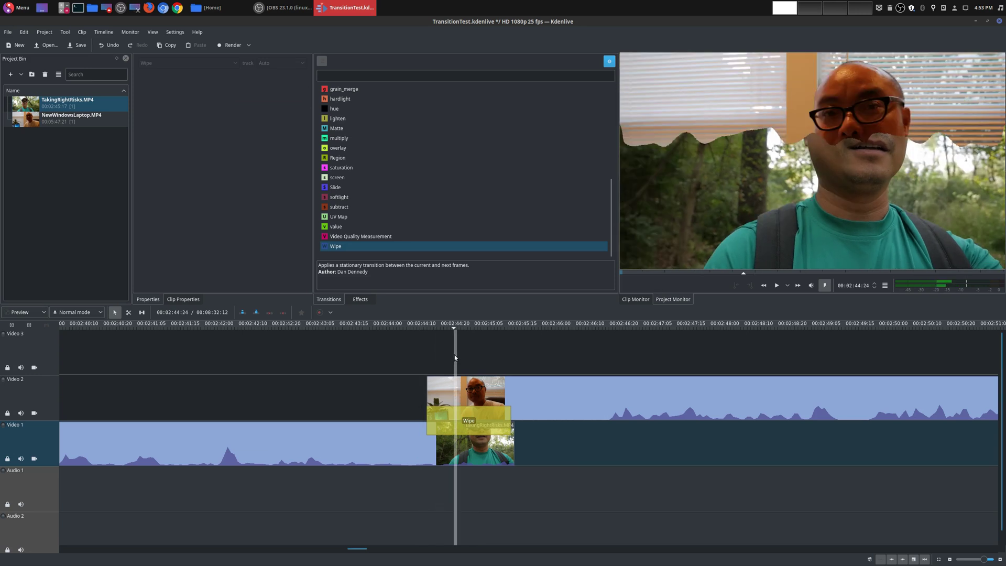
Scrub forward into the curtain wipe and show the Wipe settings: curtain.pgm with Invert on.
drag(455, 357, 463, 360)
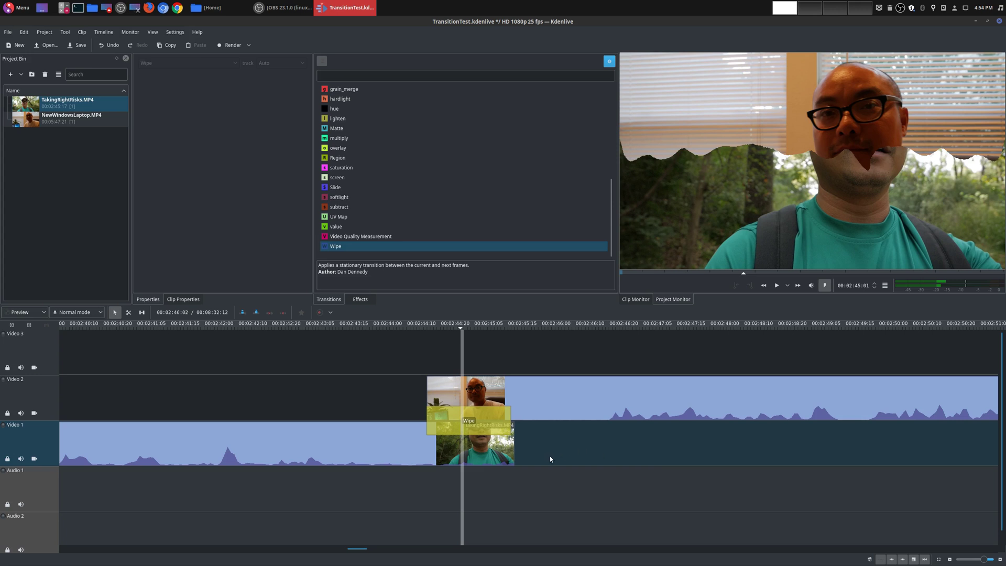
click(498, 410)
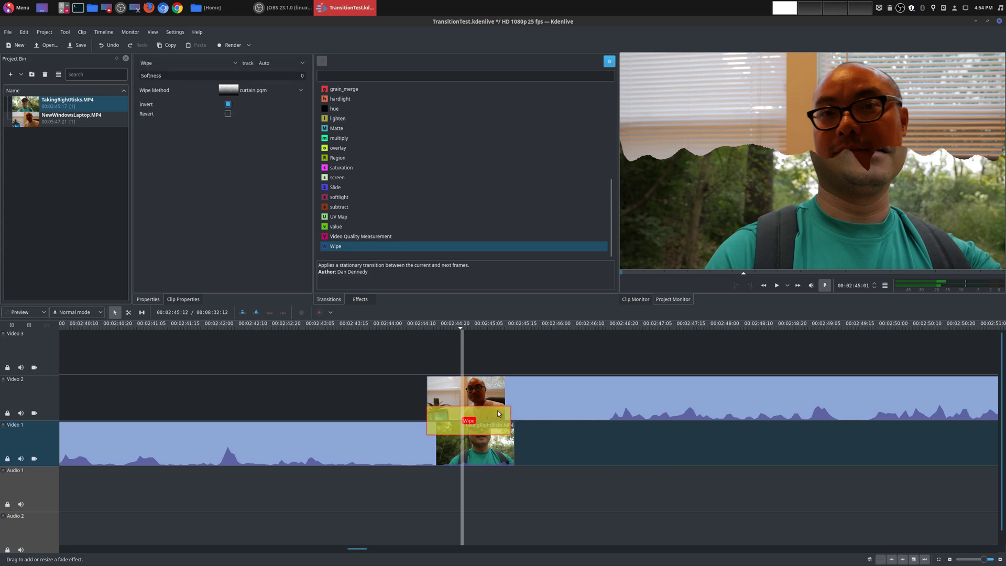